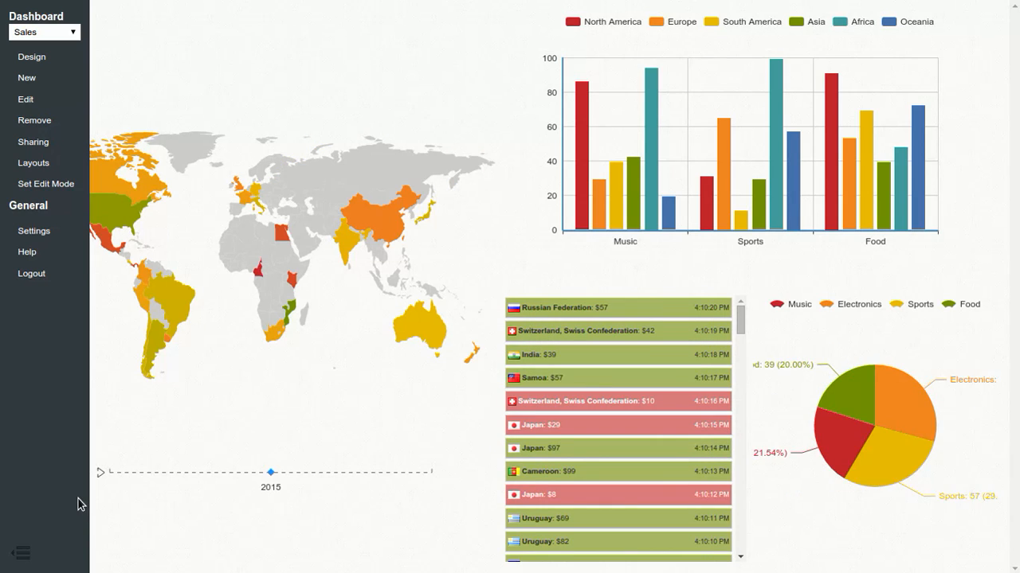
Step: Open the Sales dashboard's design view to examine its data flow, and return to the dashboard
click(22, 553)
click(23, 552)
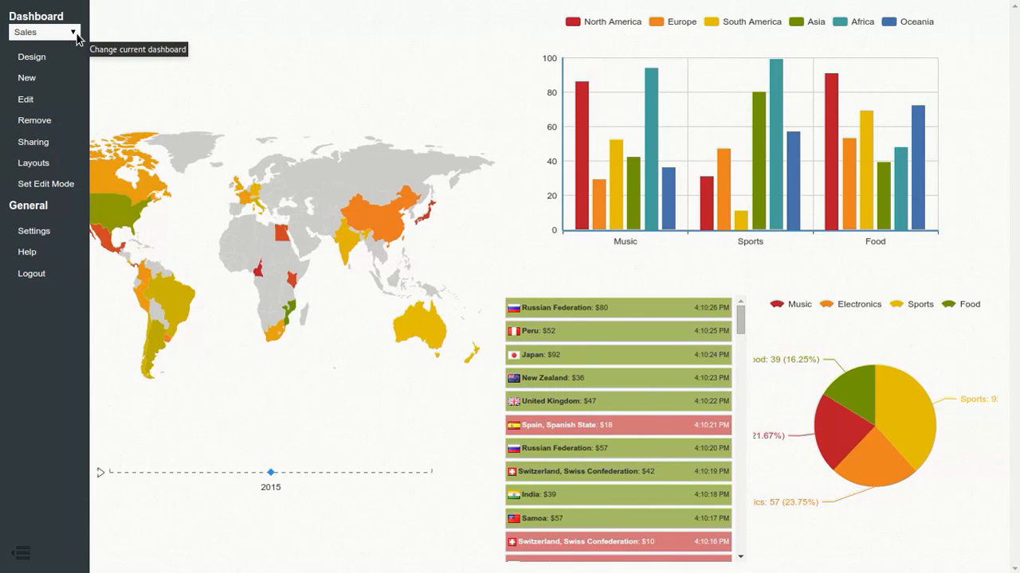
click(35, 63)
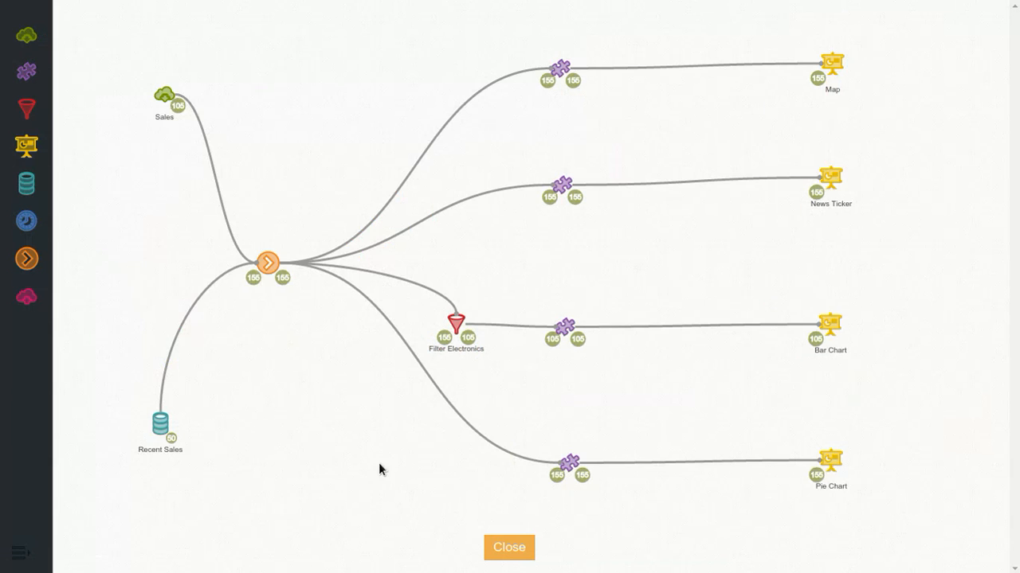
click(504, 549)
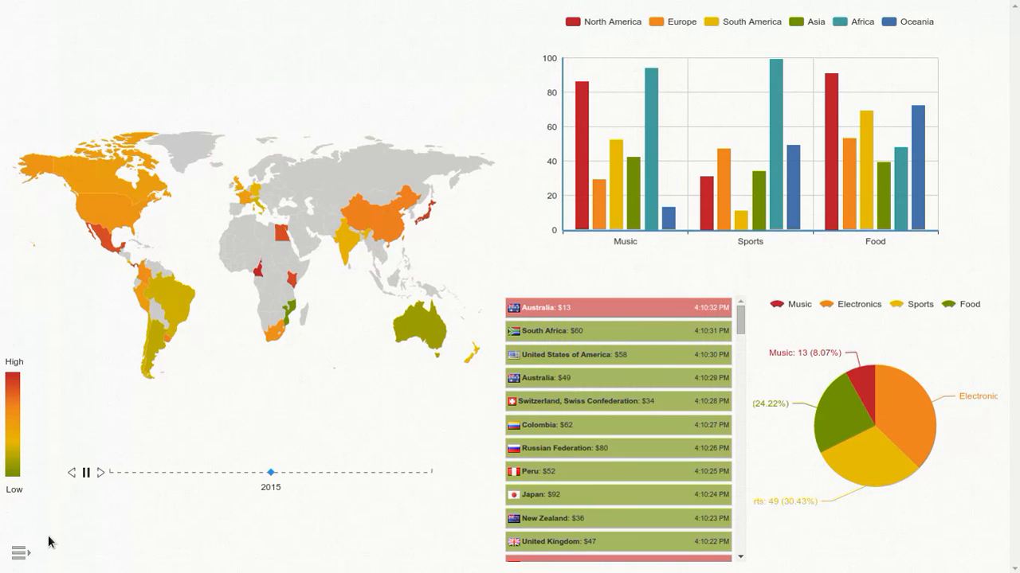
Step: Examine the name and extension options for creating a new dashboard, and cancel without creating one
click(30, 556)
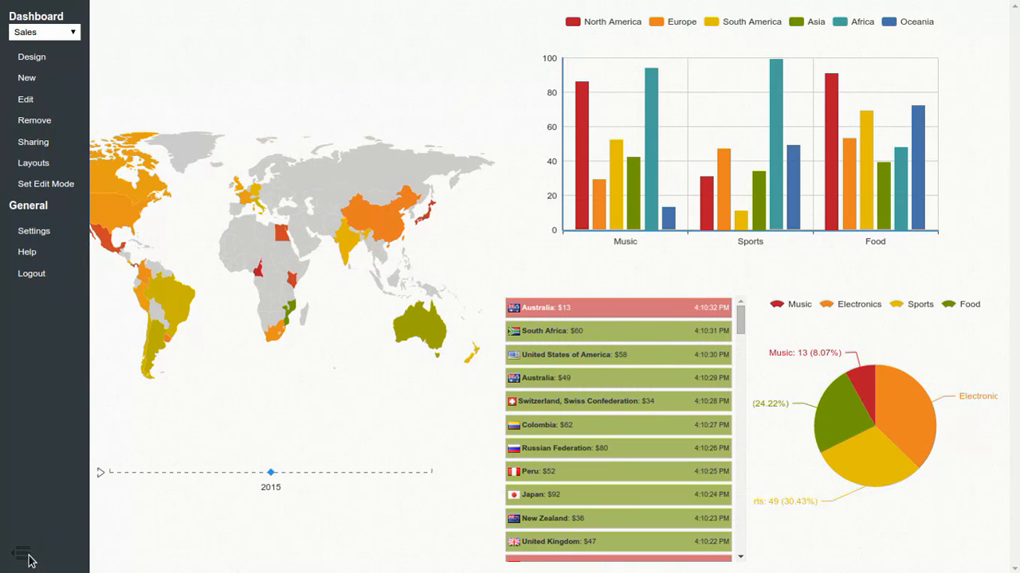
click(36, 79)
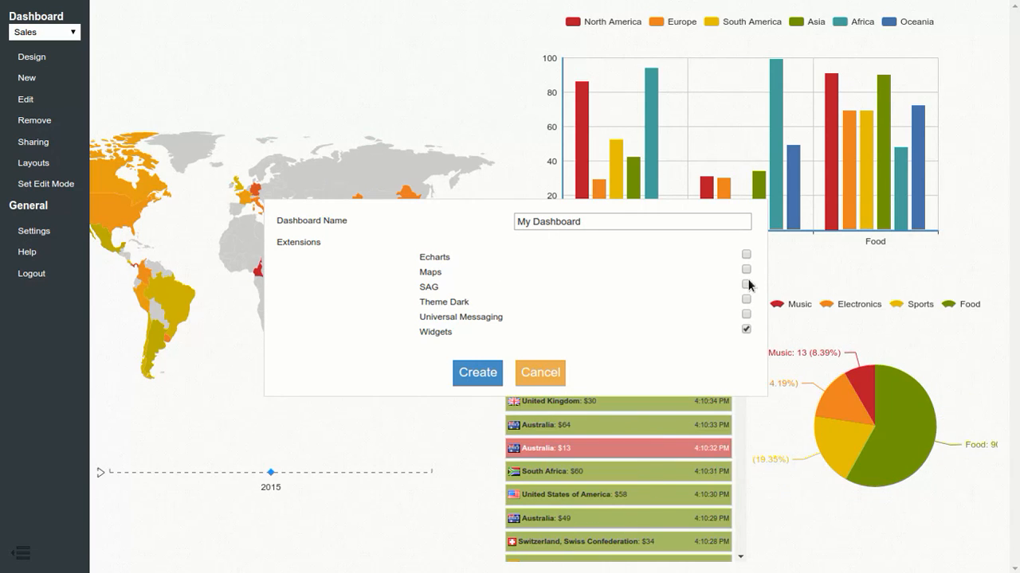
click(539, 377)
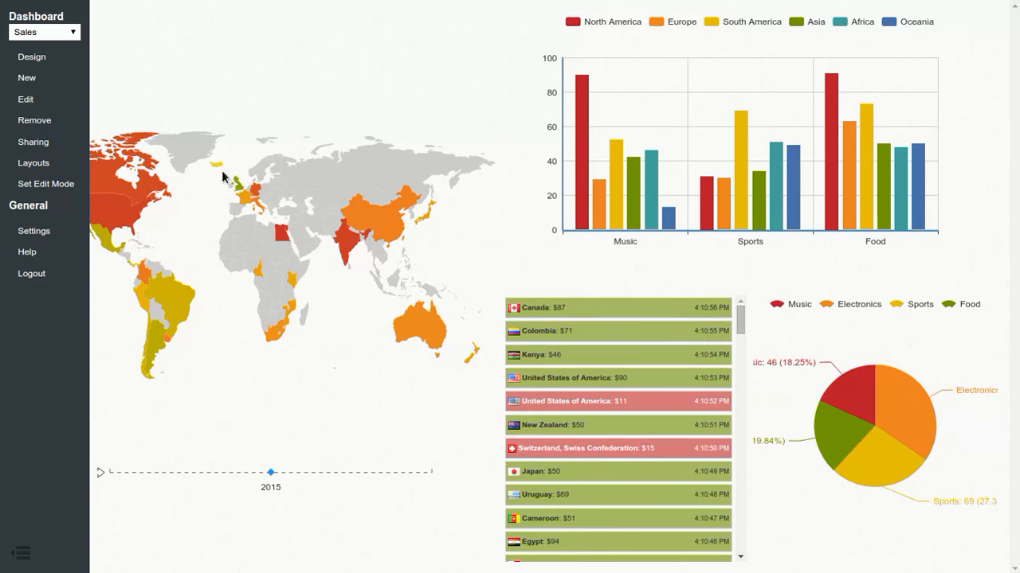
Step: Check the Sales dashboard's edit settings and its removal confirmation, and back out of both without changes
click(42, 101)
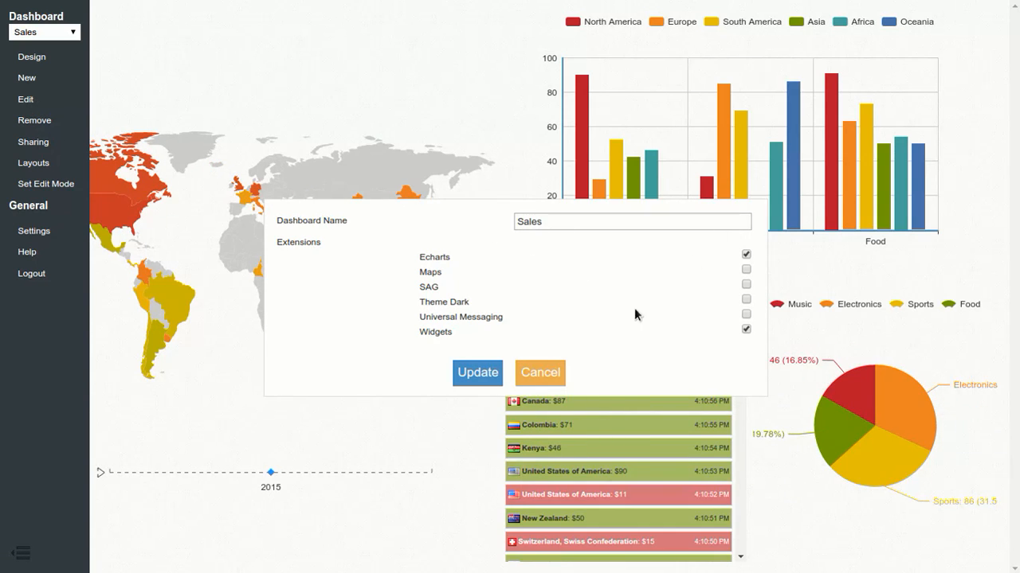
click(547, 379)
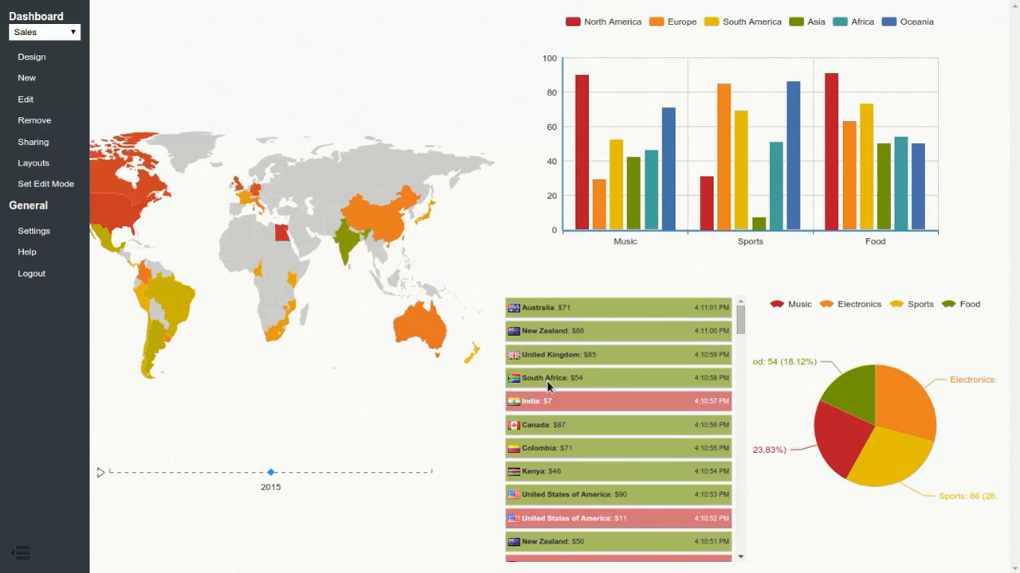
click(39, 124)
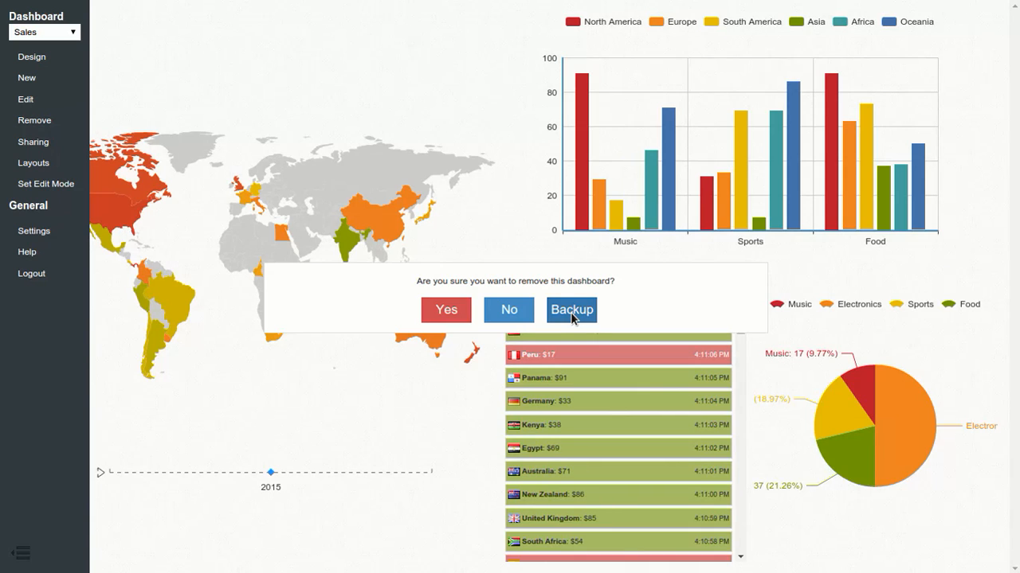
click(524, 310)
Step: Share the Sales dashboard publicly, stop sharing it again and close the share settings
click(25, 149)
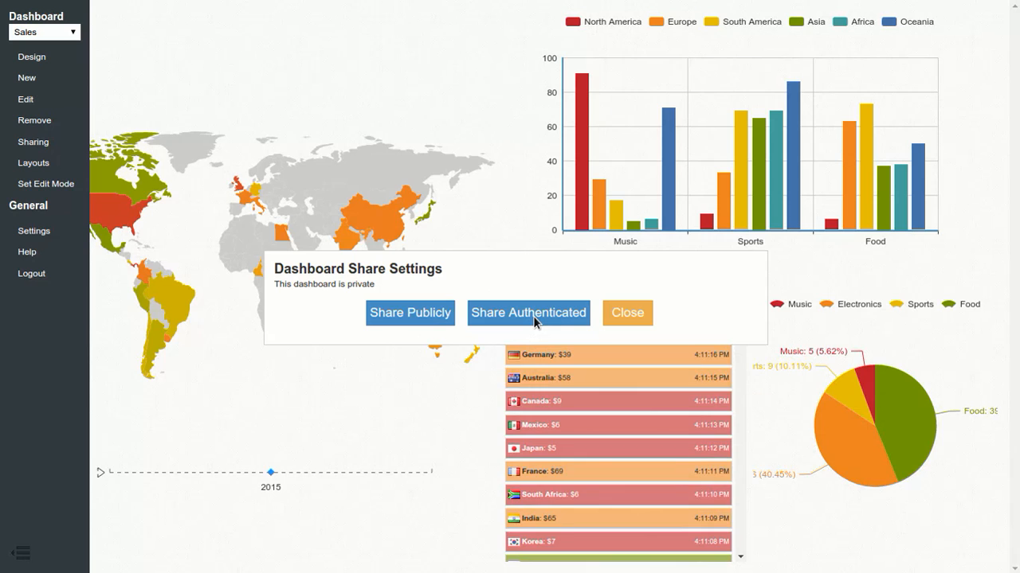
click(618, 312)
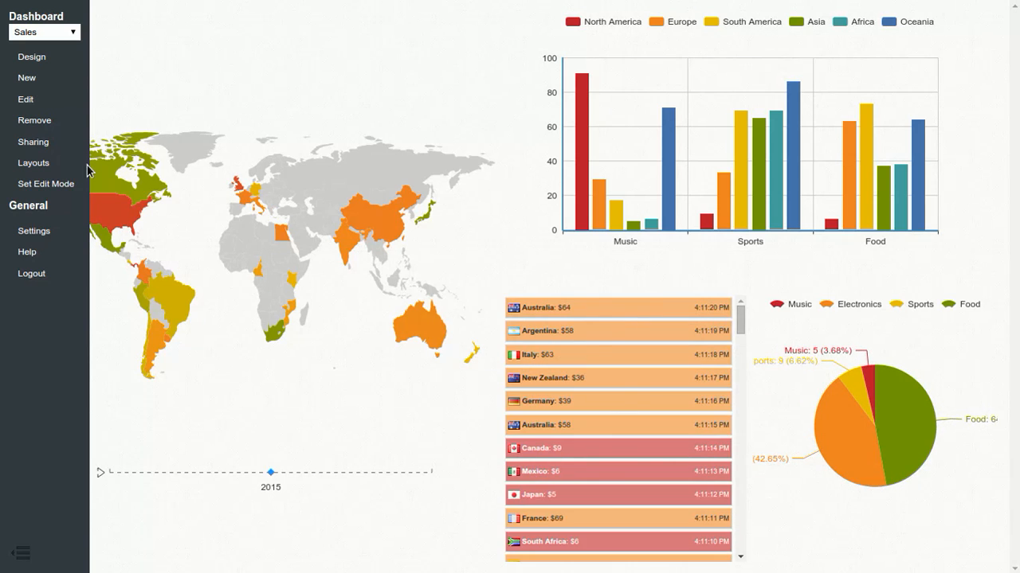
click(46, 148)
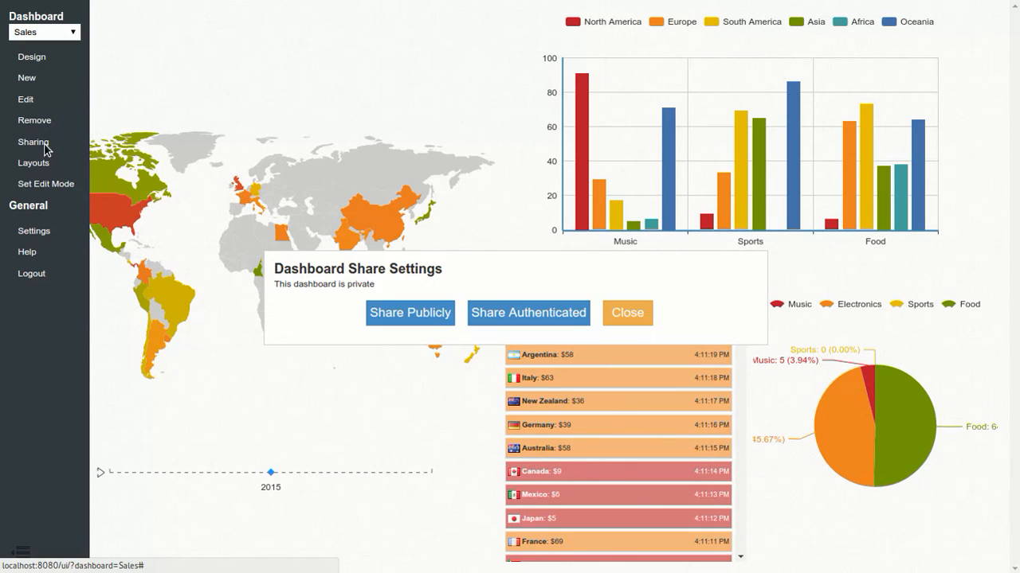
click(399, 312)
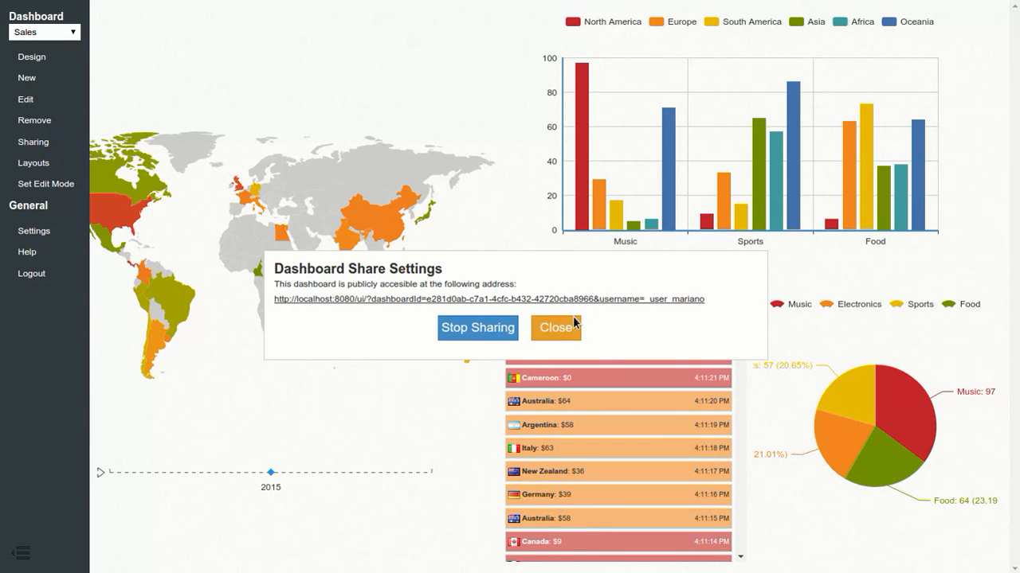
click(506, 331)
click(623, 319)
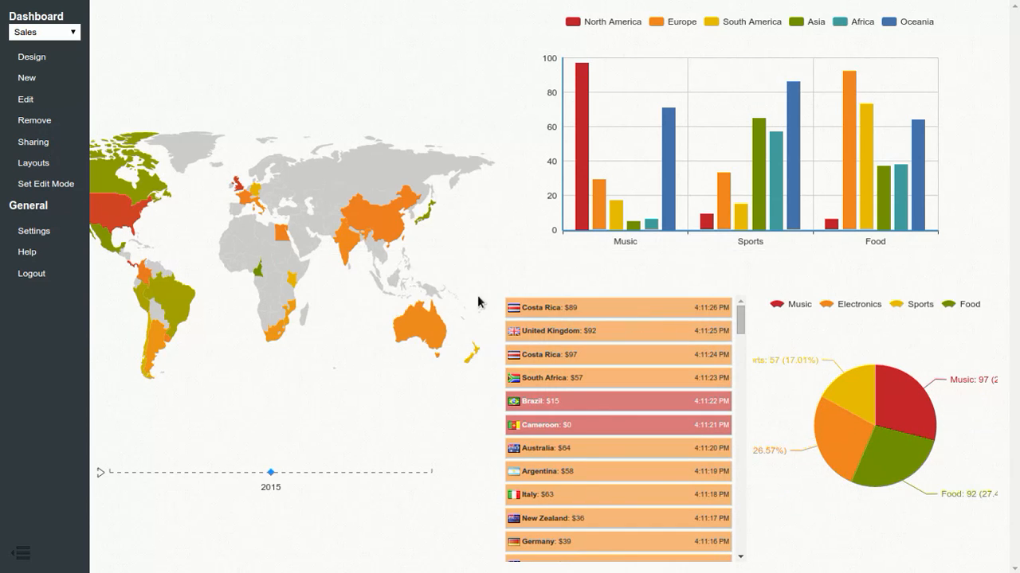
Step: Preview the available dashboard layouts and choose the one with a tall left area and three smaller areas on the right
click(45, 168)
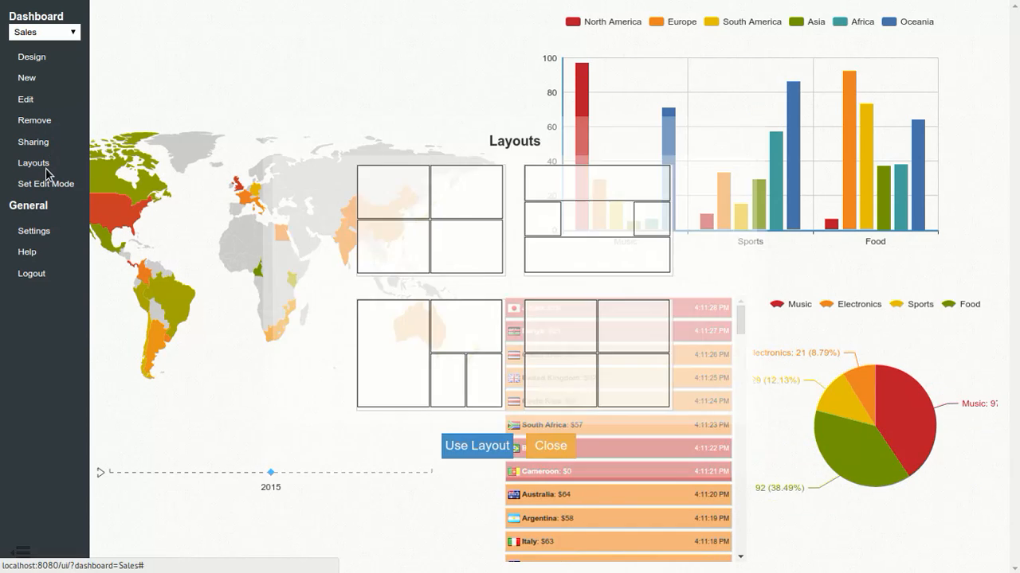
click(416, 211)
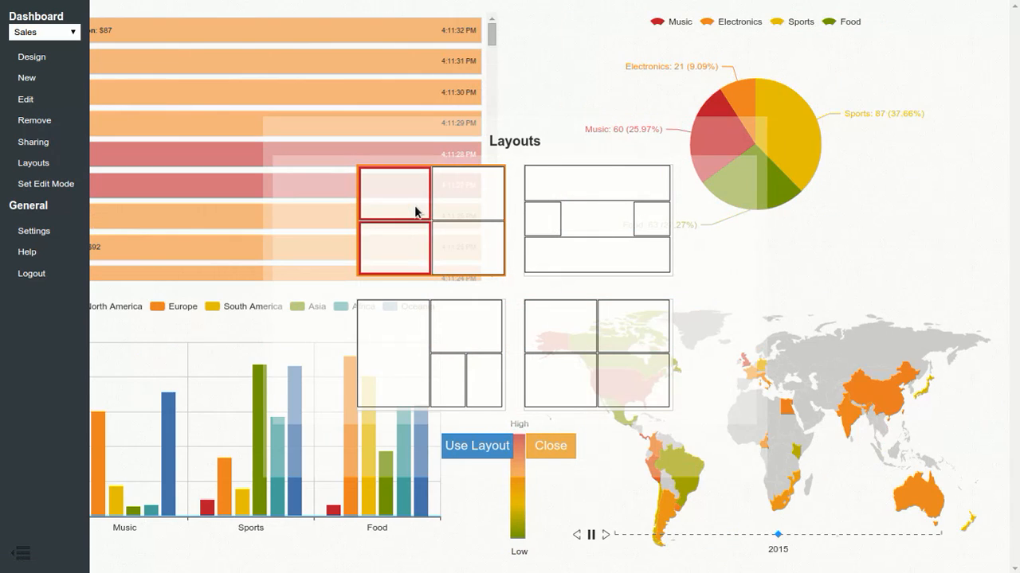
click(415, 339)
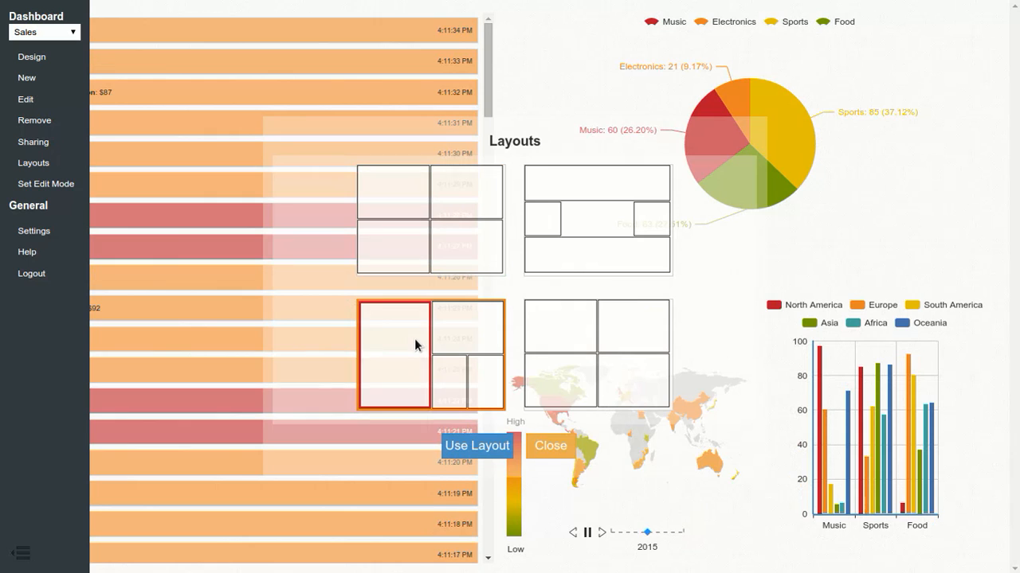
click(553, 341)
click(407, 331)
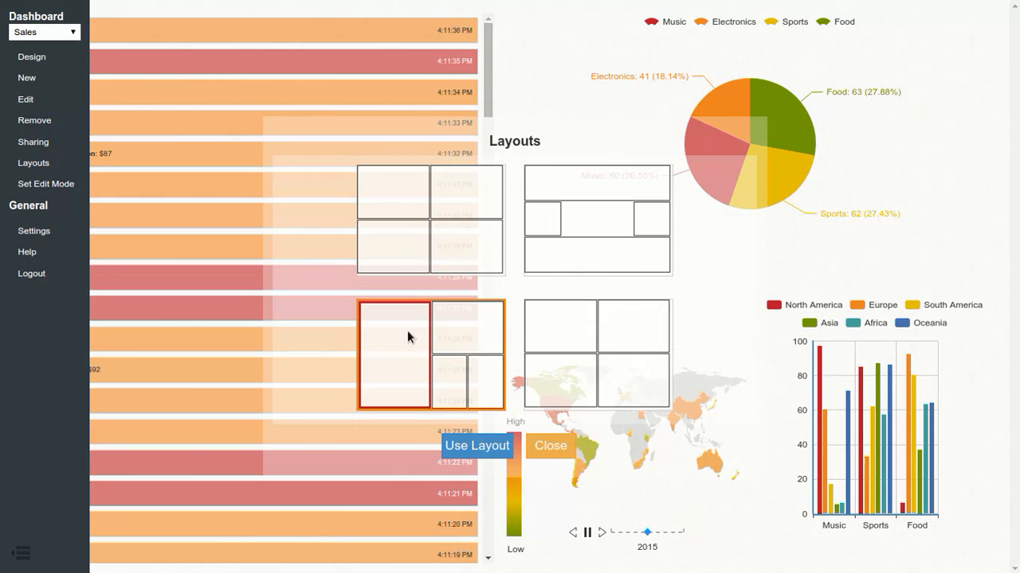
Step: Arrange the layout with the map in the tall left area, bar chart above News Ticker and pie chart, and apply it
drag(456, 376, 409, 364)
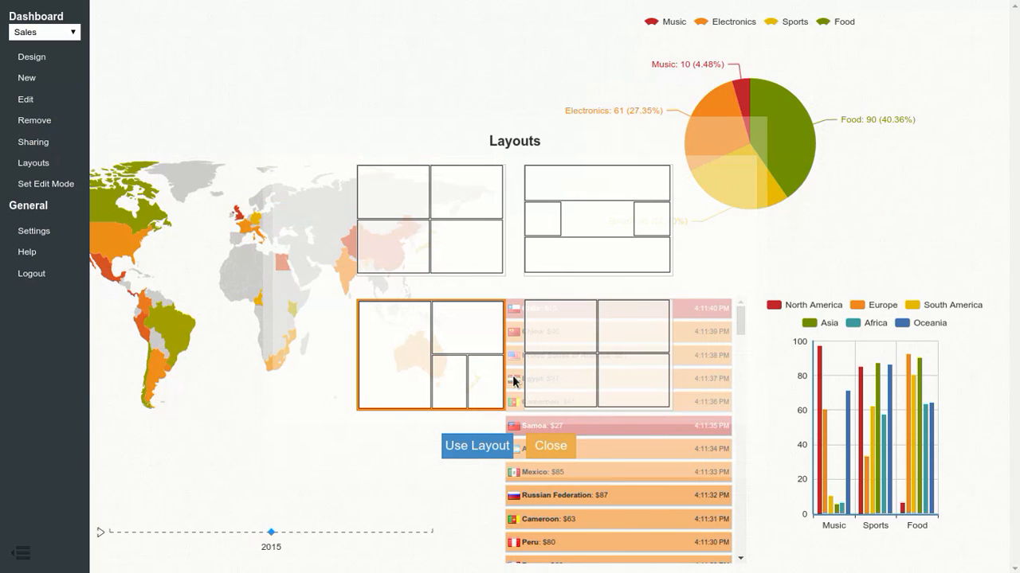
drag(495, 378, 473, 340)
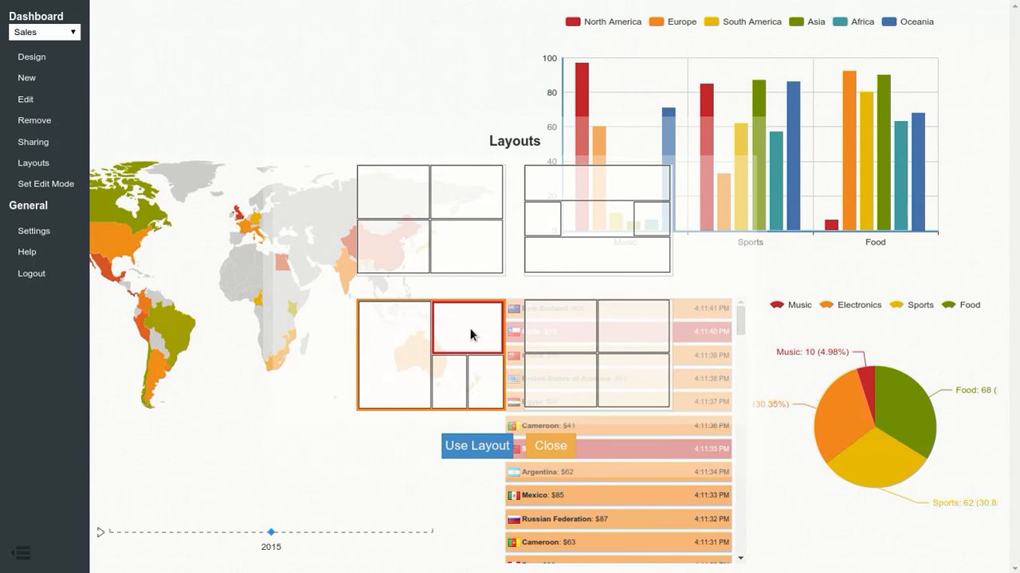
click(476, 446)
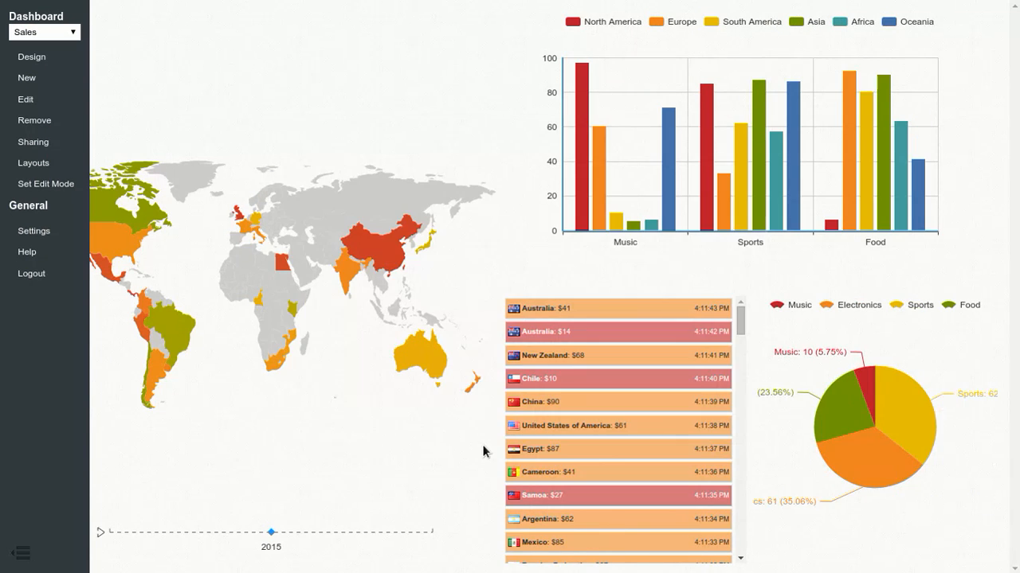
Step: Switch the dashboard to edit mode, move the News Ticker widget over the map and enlarge it
click(55, 188)
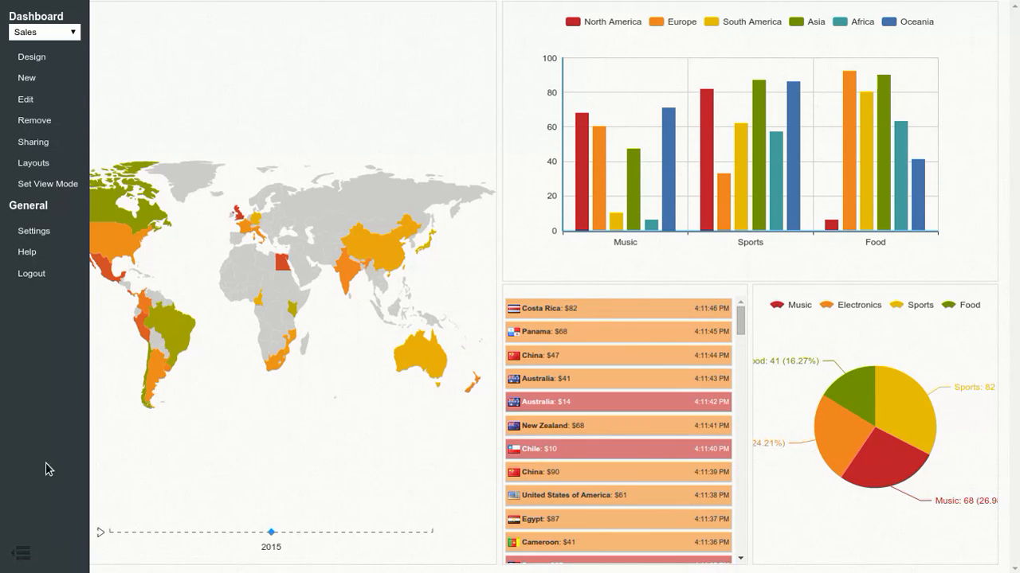
click(22, 552)
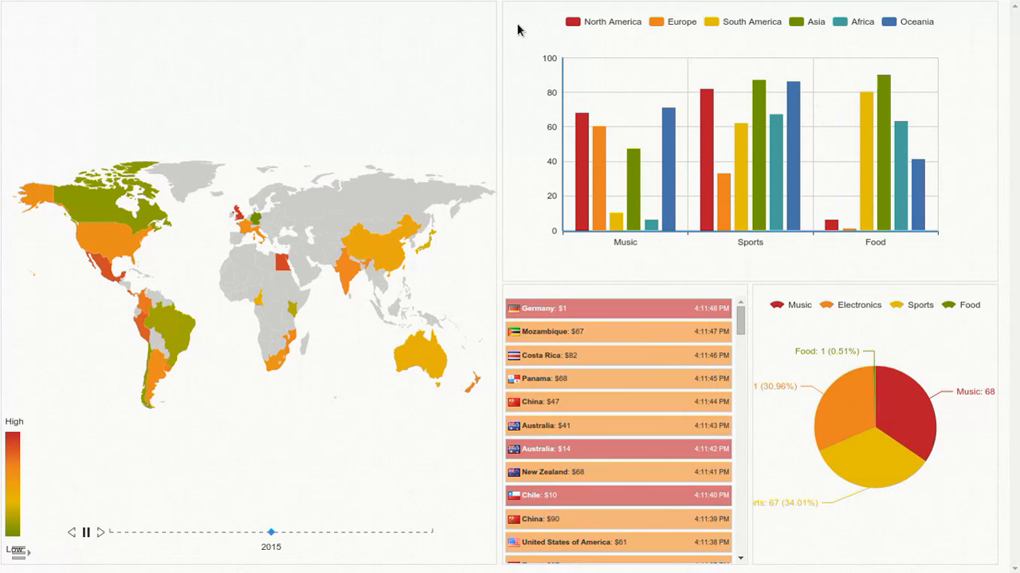
key(F11)
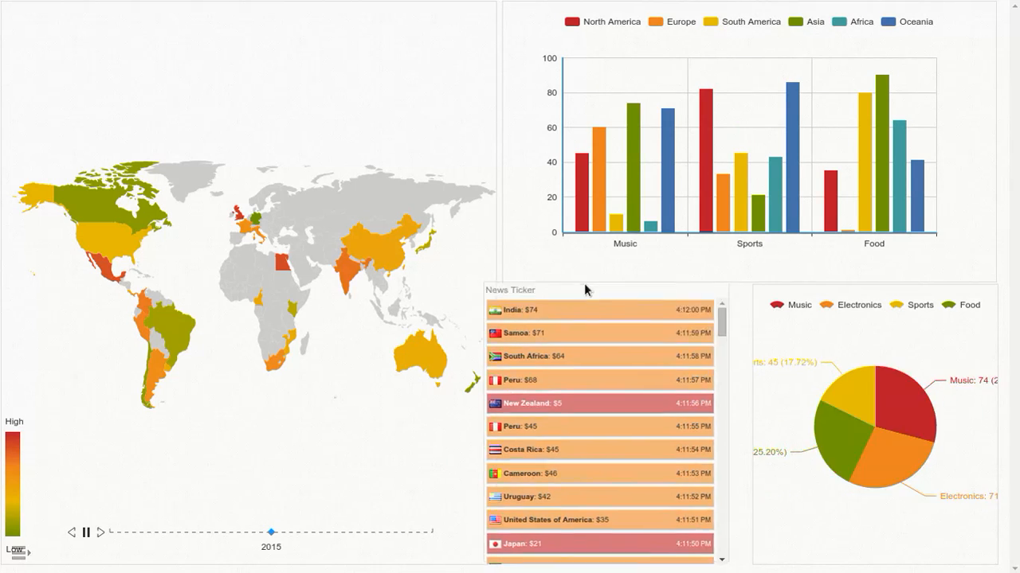
drag(584, 283, 283, 125)
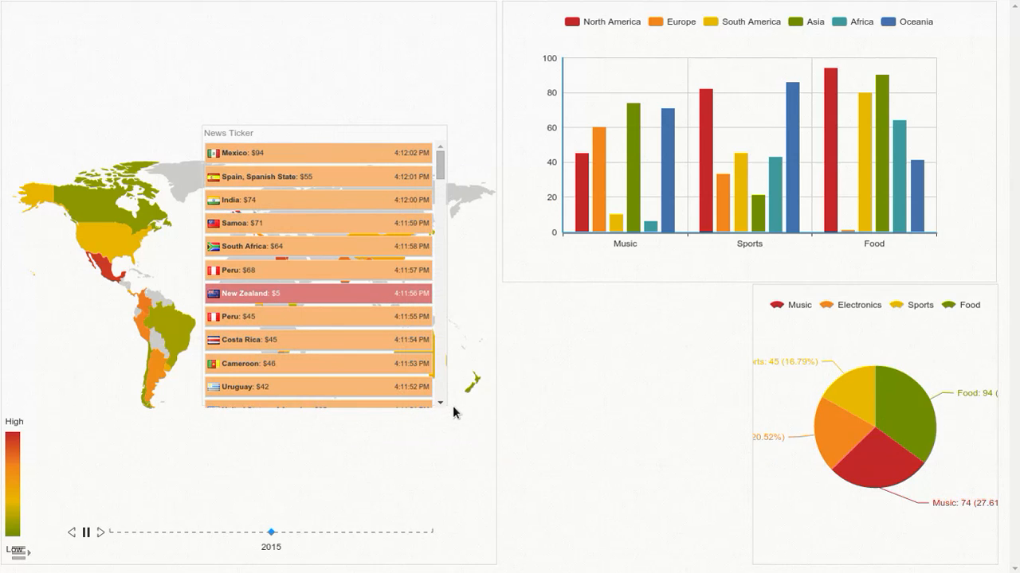
drag(449, 409, 590, 487)
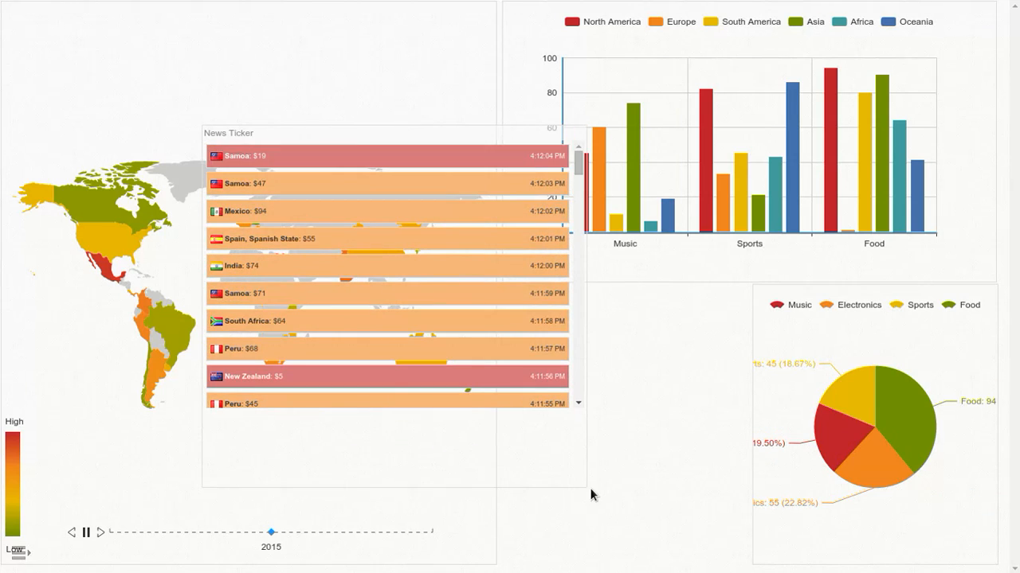
Step: Reapply the layout with the tall left map area and three smaller right areas, and return the dashboard to view mode
click(21, 557)
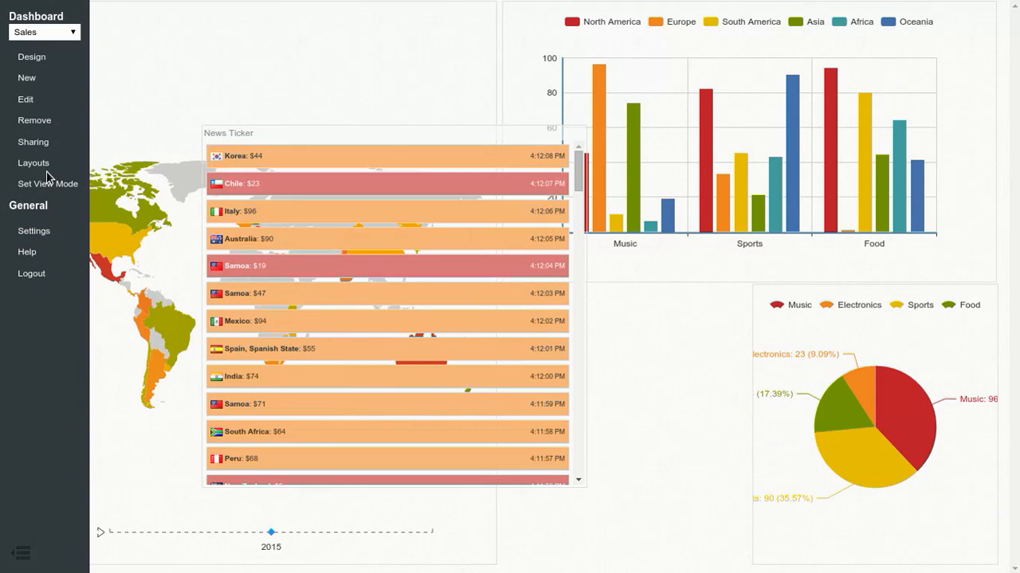
click(45, 162)
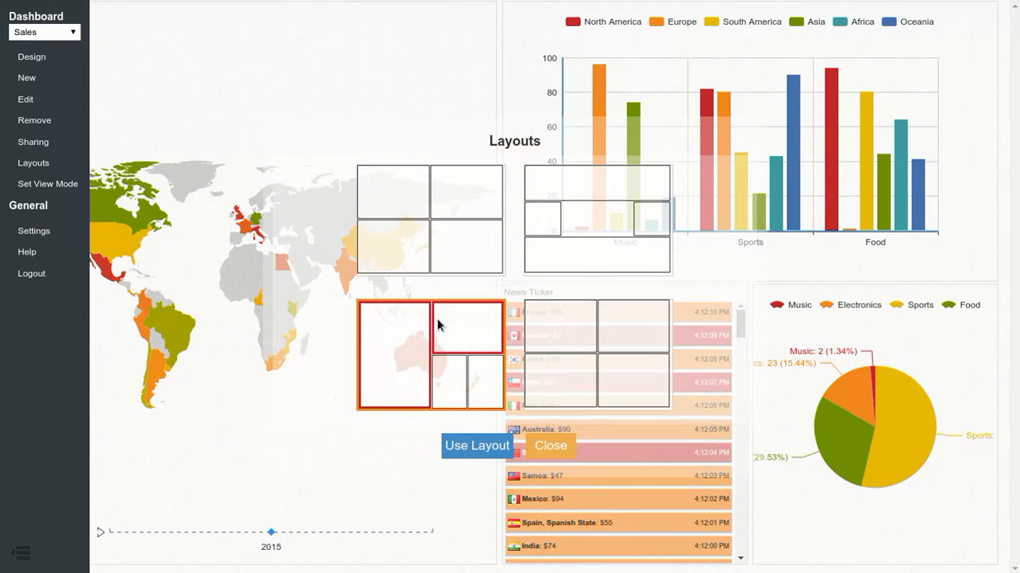
click(473, 450)
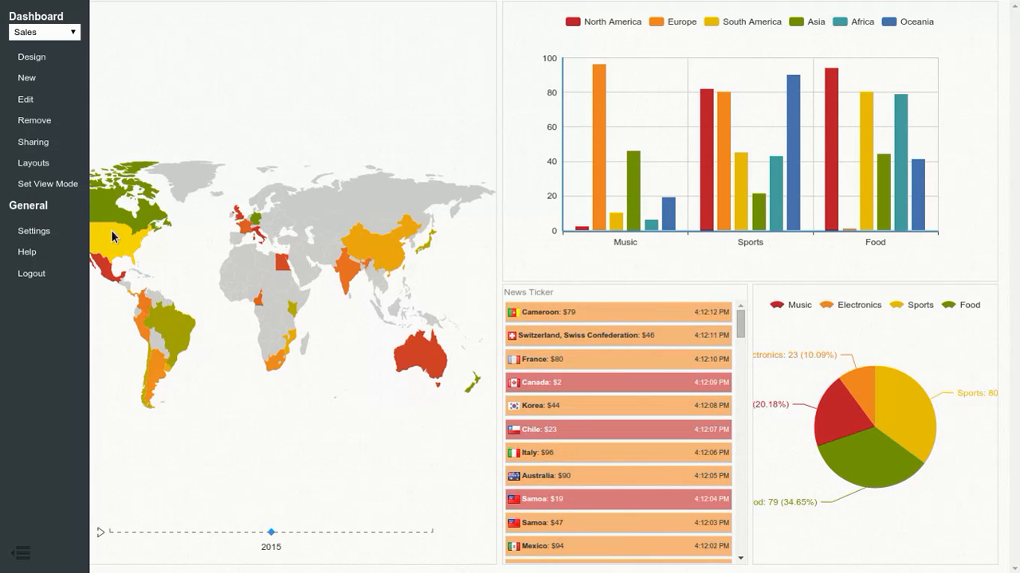
click(41, 186)
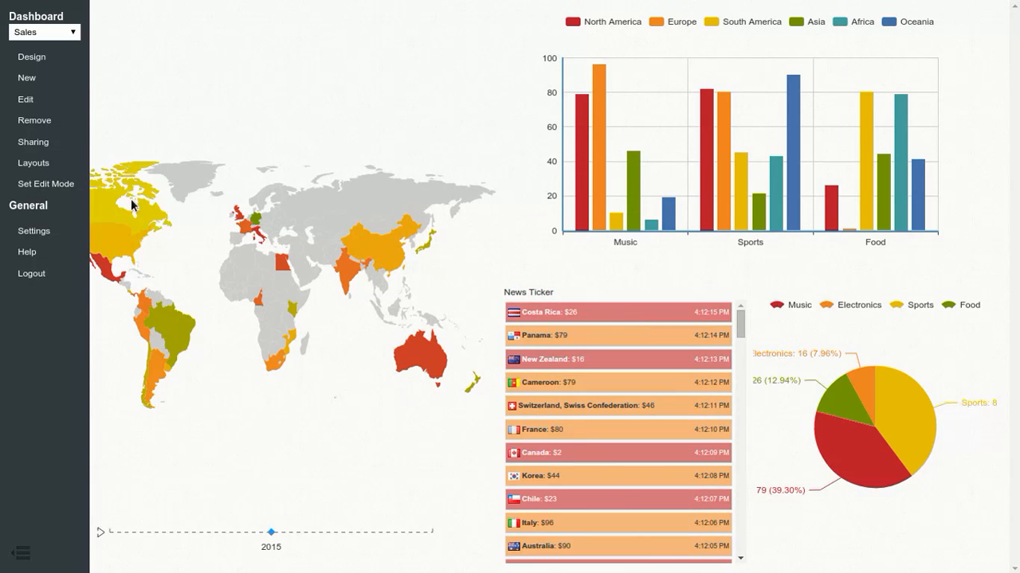
Step: Look over the account settings for username, email and password, and close them without changes
click(35, 232)
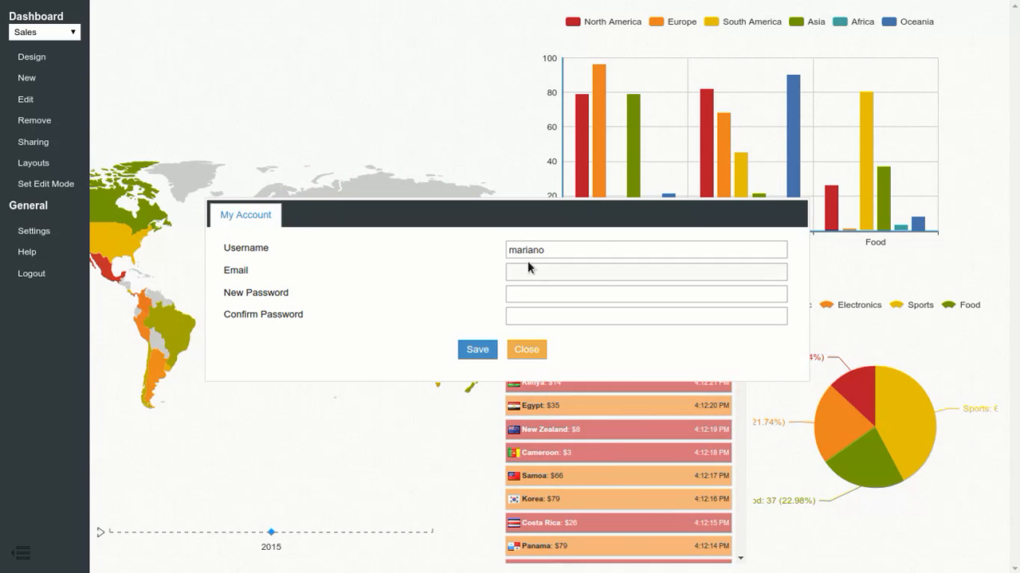
click(531, 356)
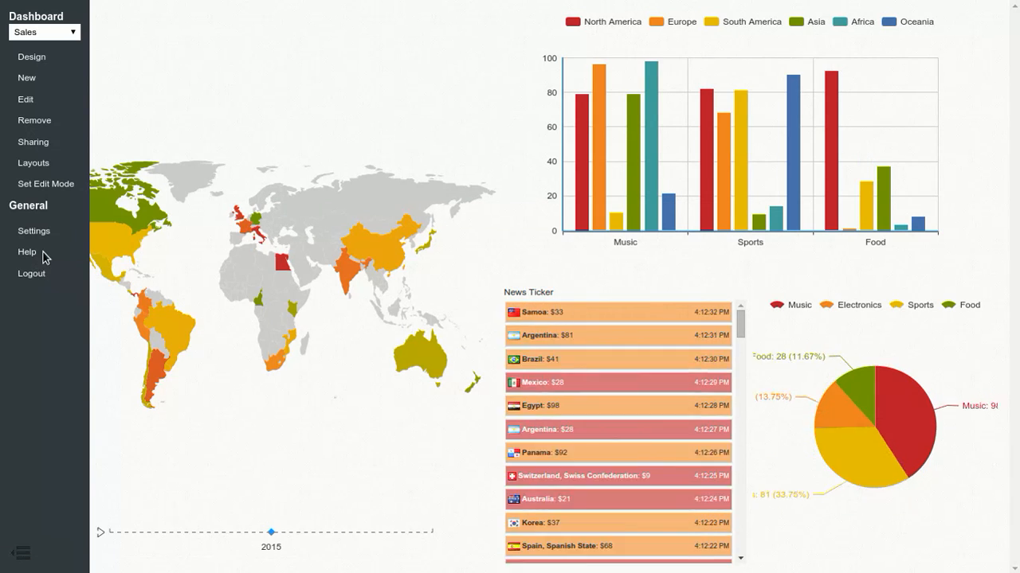
Step: In the dashboard's design view, place a new source beside Sales and display its available types
click(34, 60)
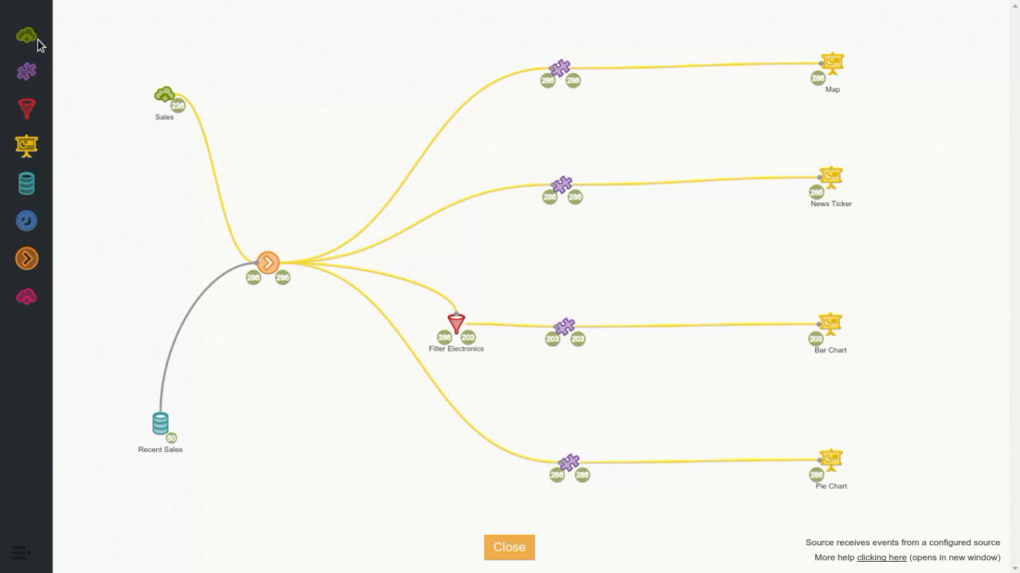
drag(30, 41, 286, 101)
click(250, 78)
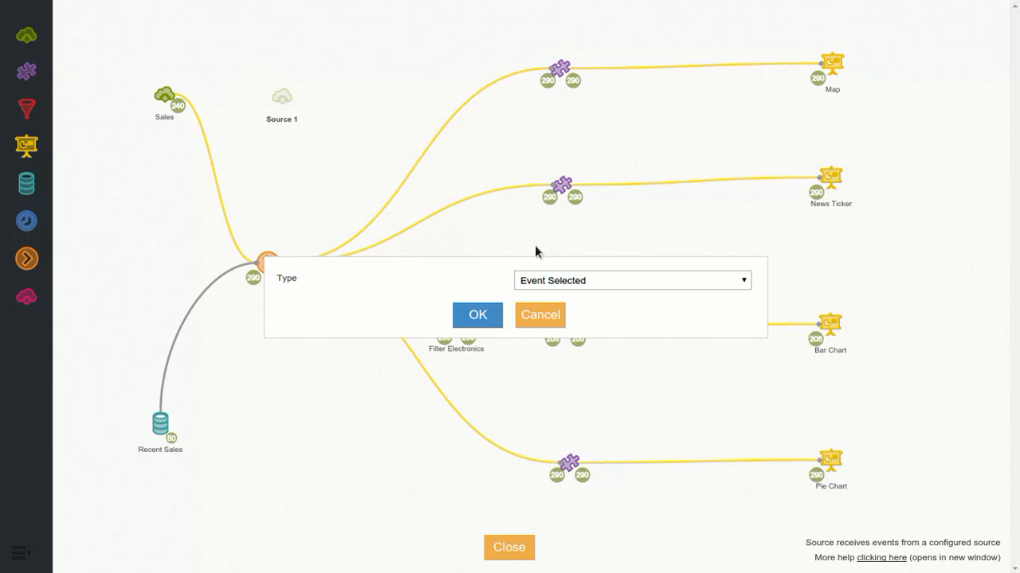
click(574, 283)
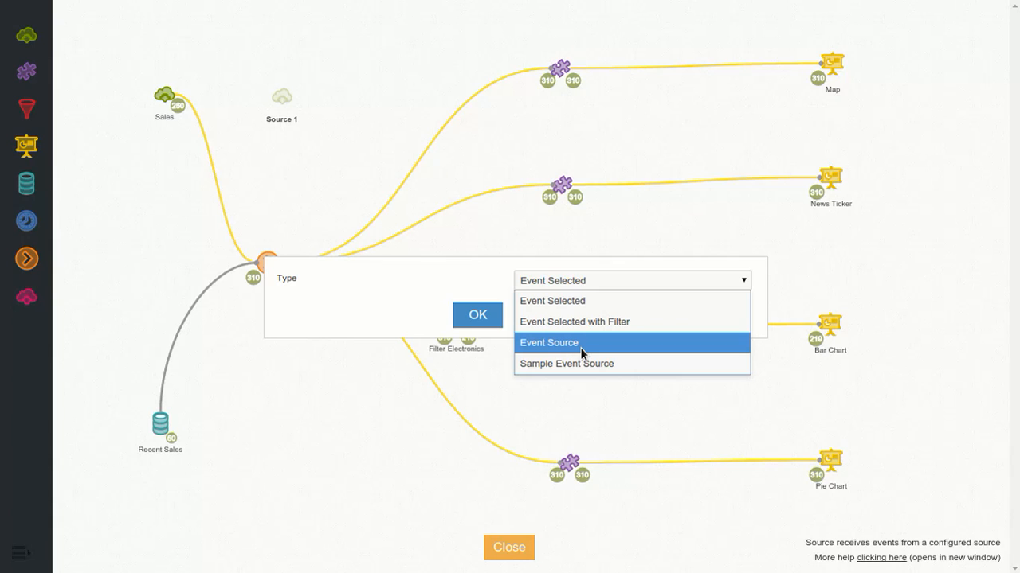
Step: Cancel the new source's configuration and remove the source from the design
click(456, 290)
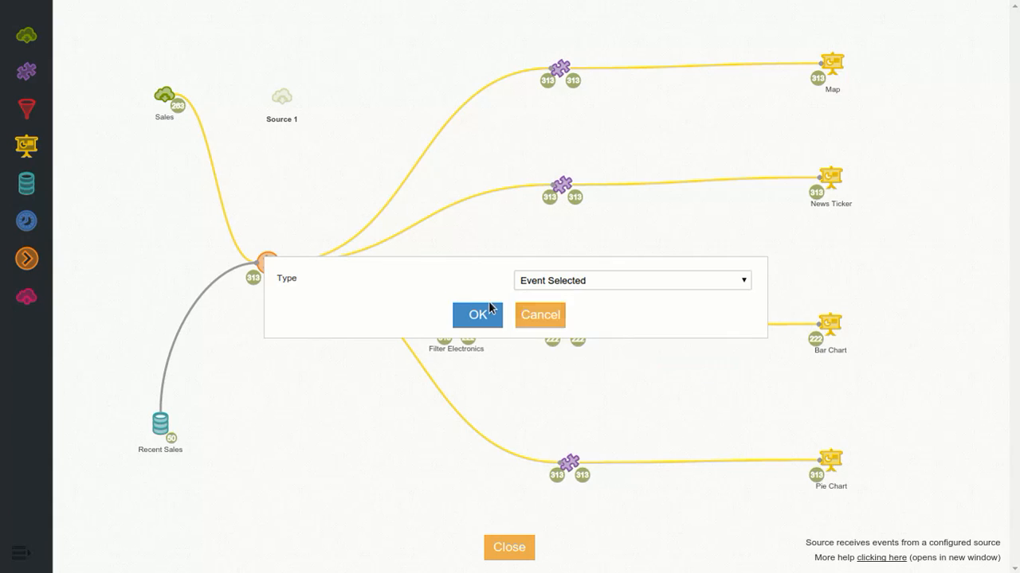
click(547, 321)
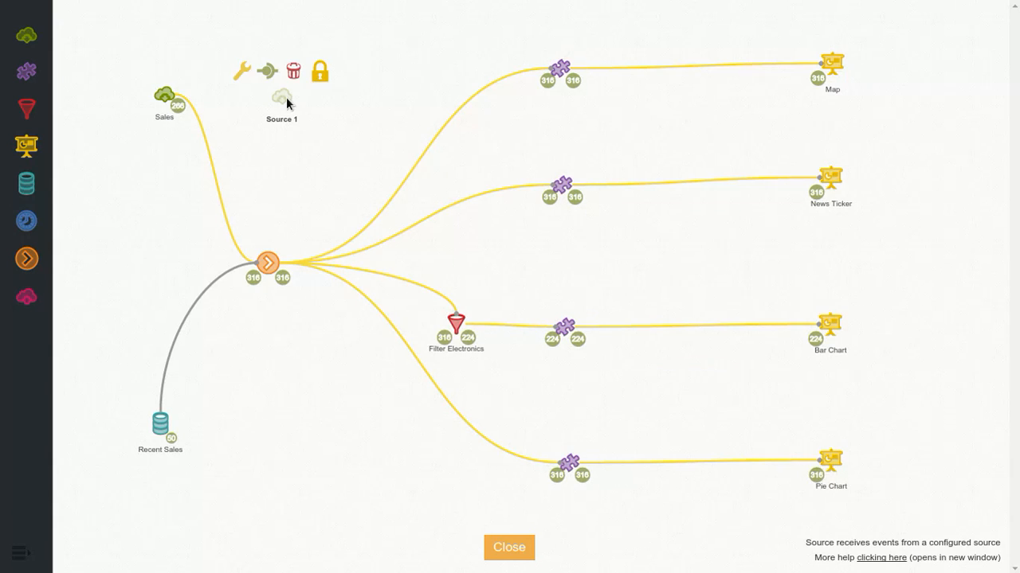
click(302, 77)
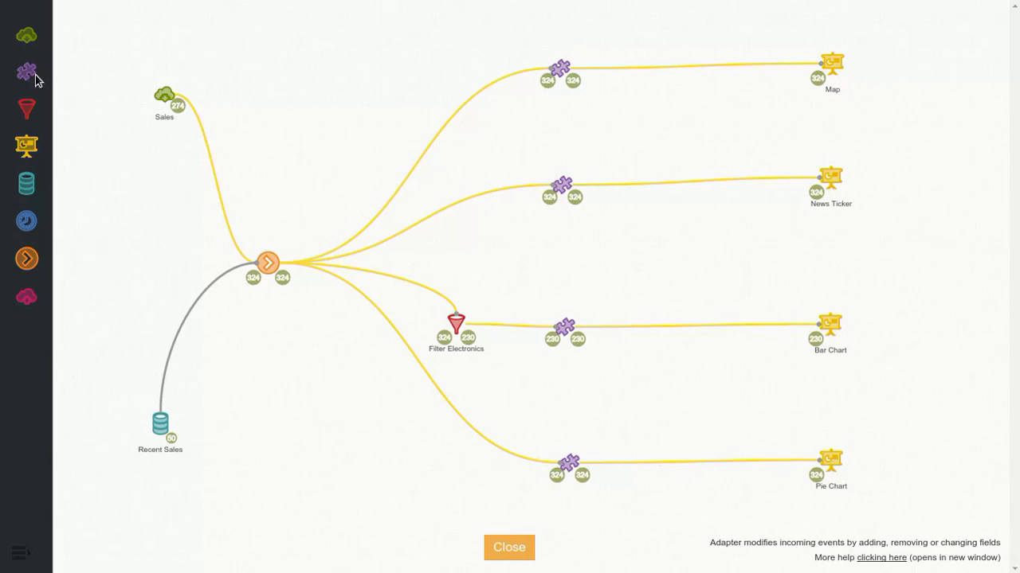
Step: Place a new adapter beside the Sales source and open its block configuration
drag(36, 75, 295, 109)
mouse_move(294, 104)
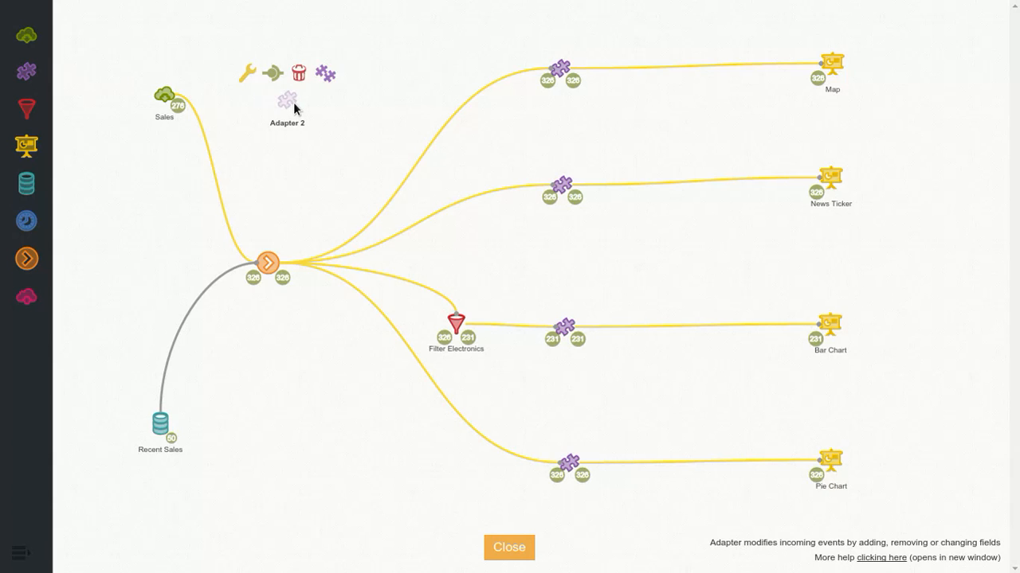
click(250, 77)
Step: Browse the adapter's block categories from Control and Math through Text, Lists, Colour and Variables to Advanced
click(36, 14)
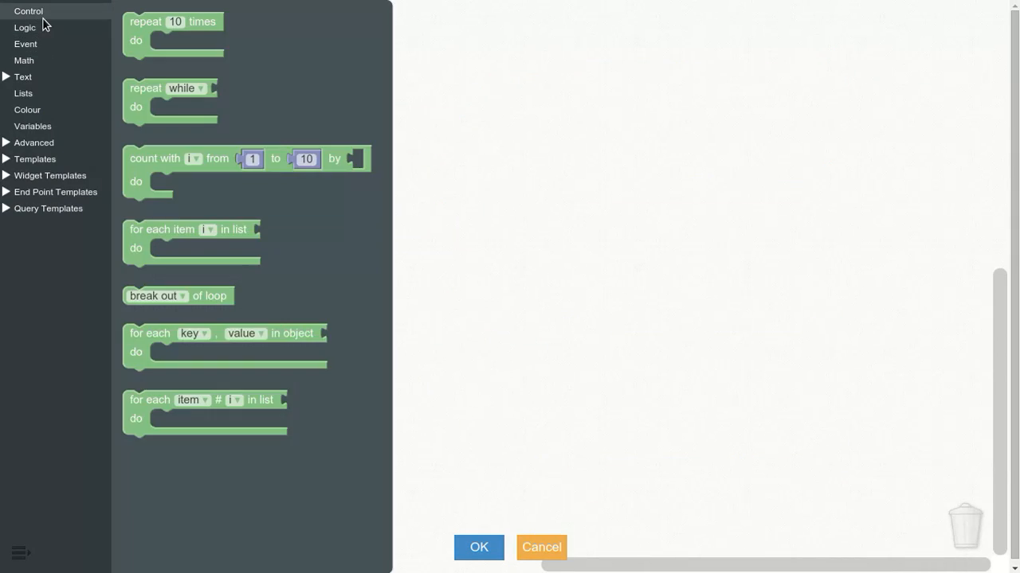
click(33, 29)
click(28, 43)
click(26, 61)
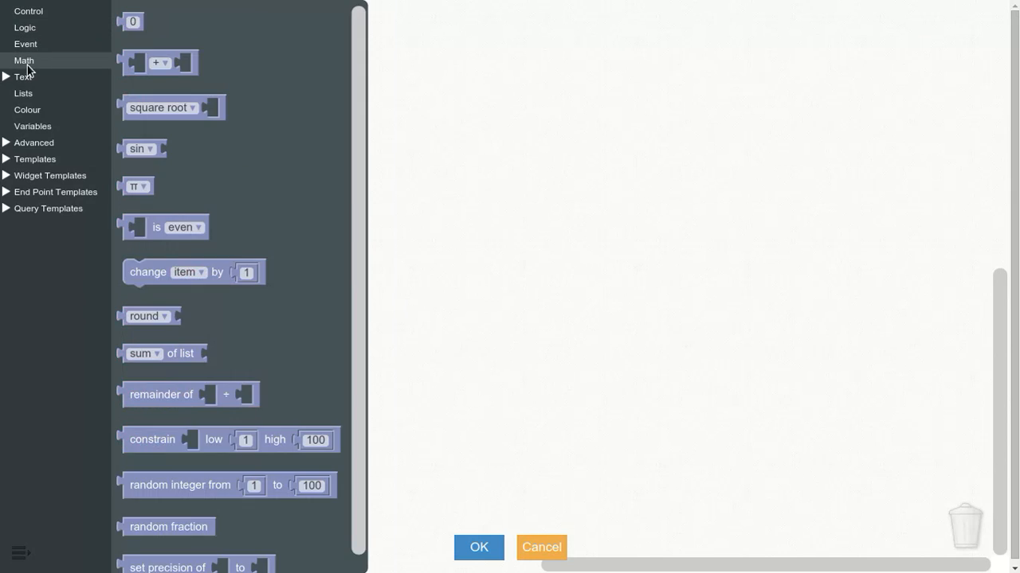
click(24, 76)
click(44, 96)
click(45, 109)
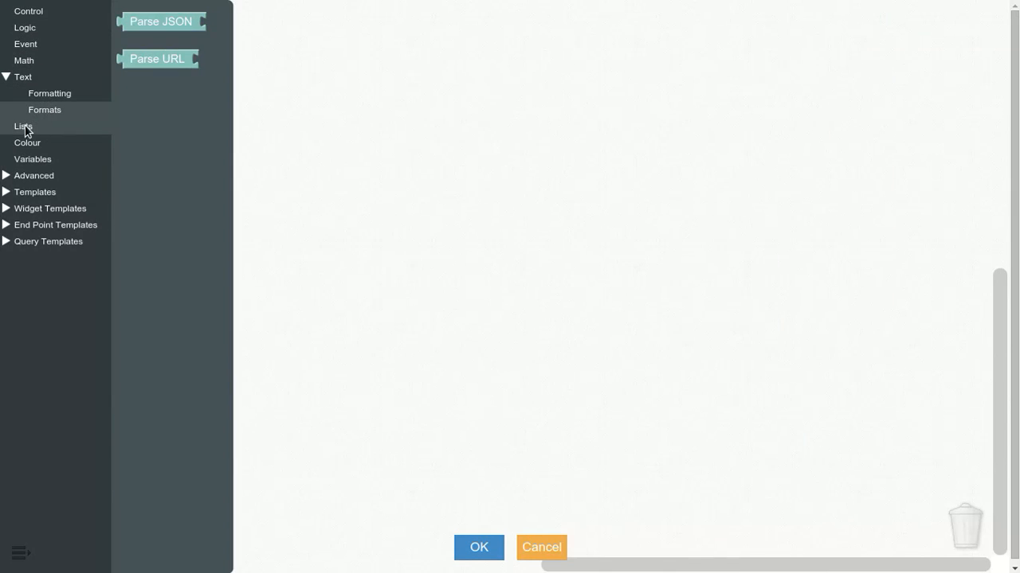
click(24, 126)
click(29, 142)
click(32, 159)
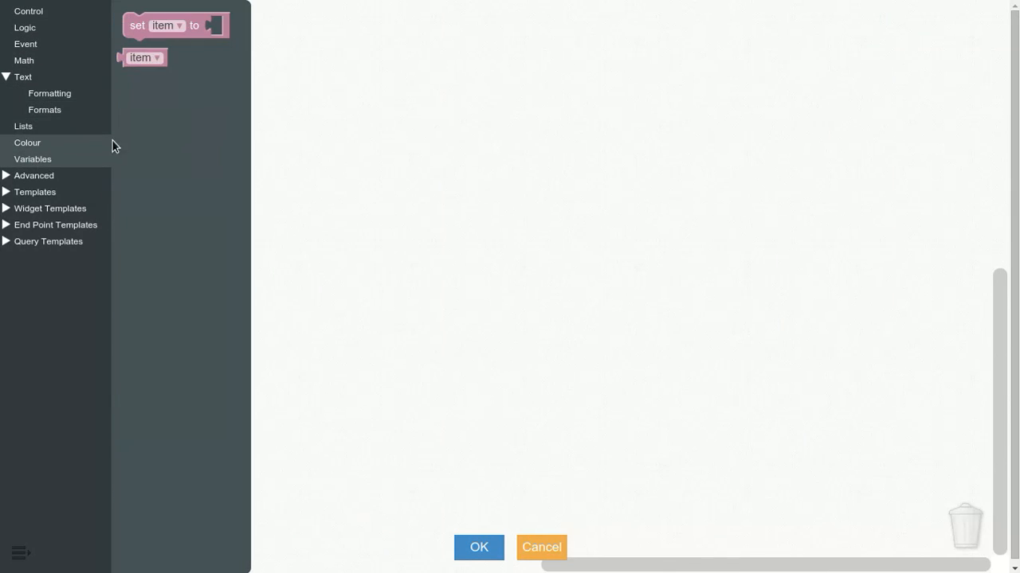
click(40, 176)
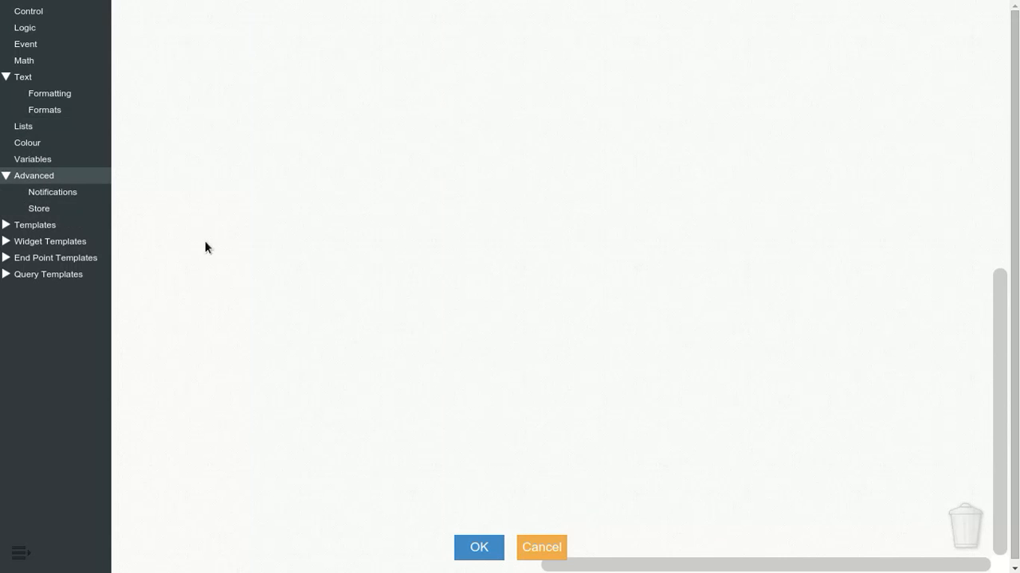
Step: Cancel the adapter's block configuration and remove the adapter from the design
click(534, 548)
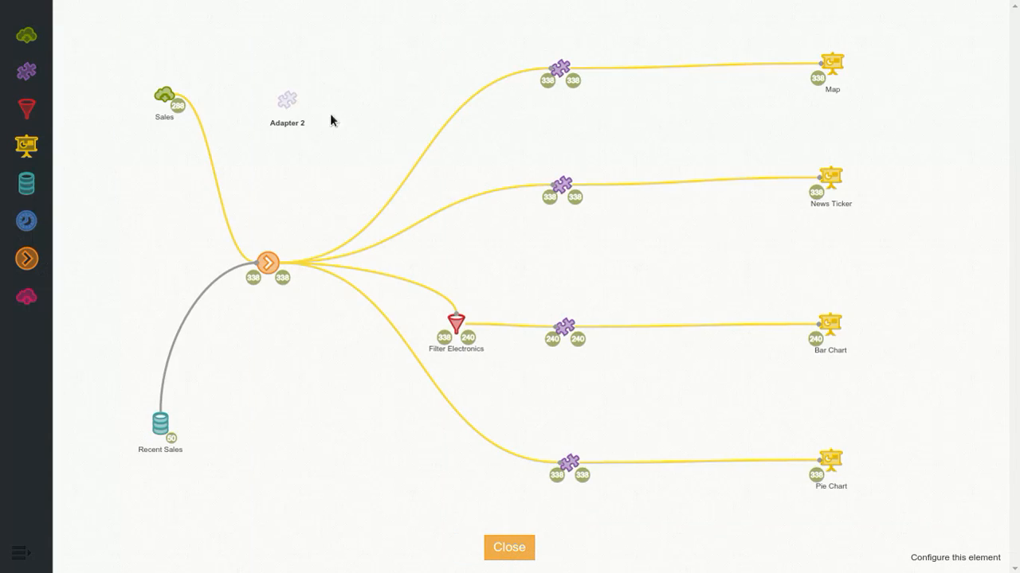
click(290, 109)
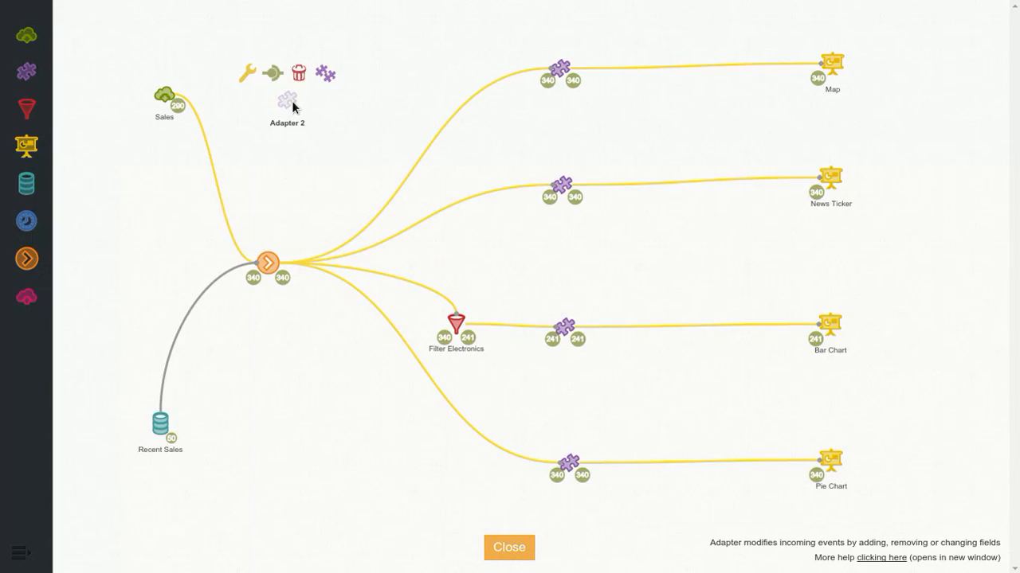
click(299, 76)
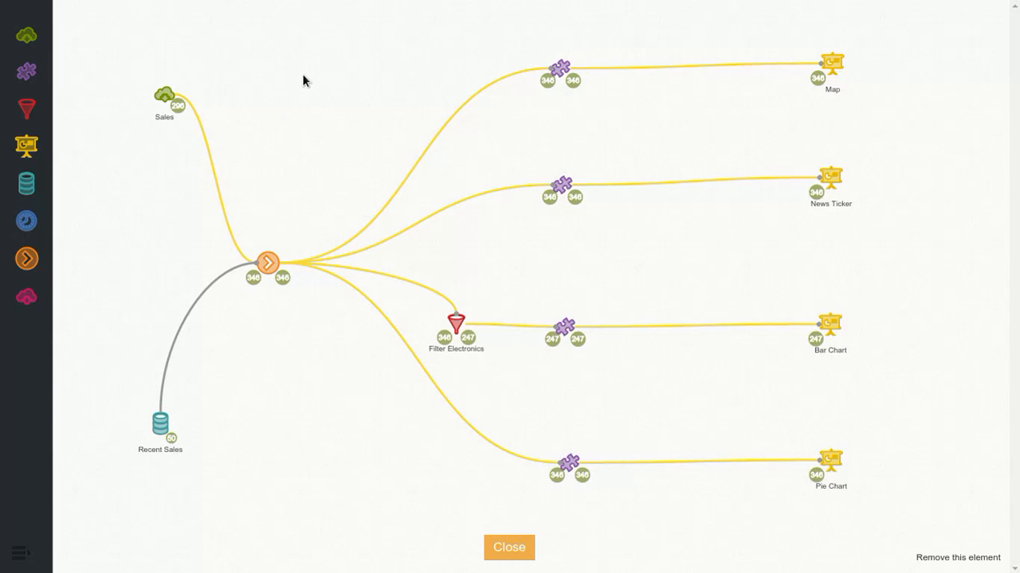
Step: Examine the block logic of the Filter Electronics element and leave it without changes
click(457, 326)
click(417, 299)
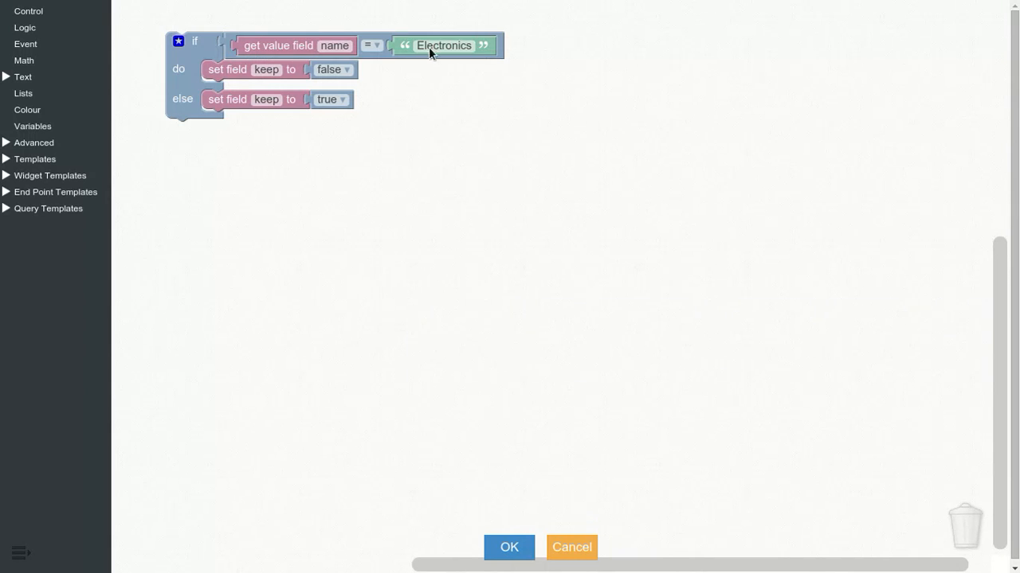
click(572, 547)
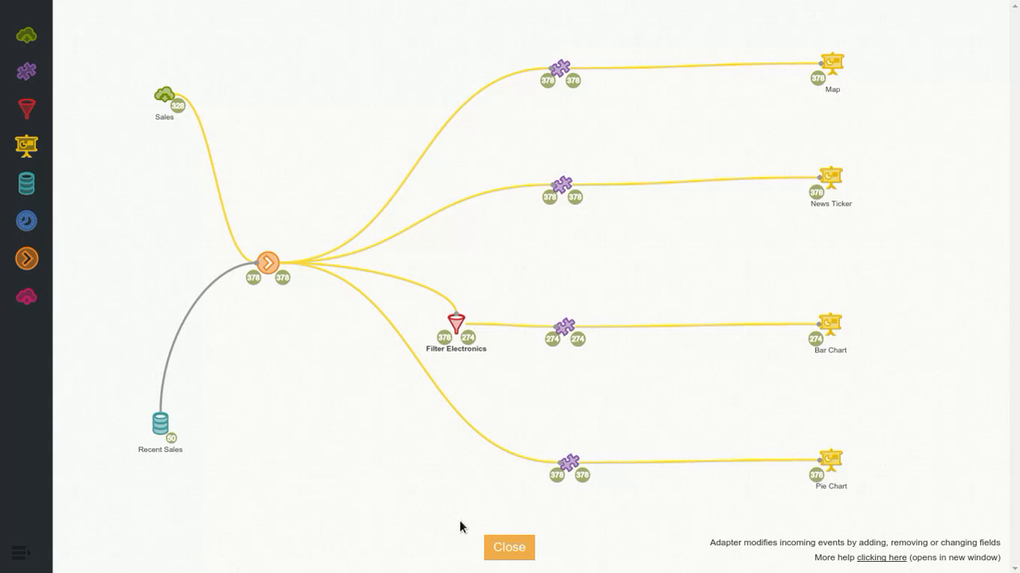
Step: Return to the dashboard to check its charts, and reopen the Sales design view
click(509, 548)
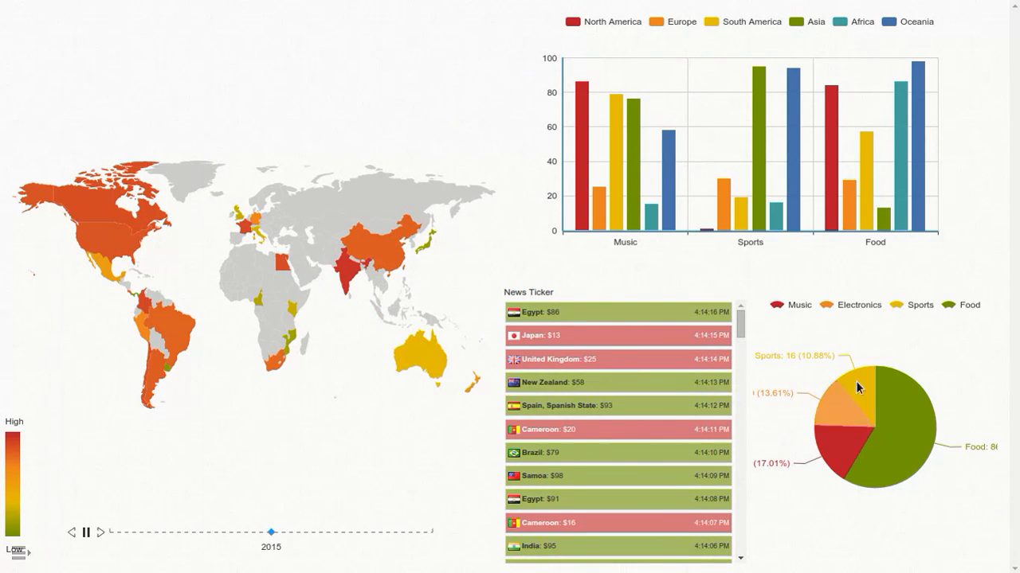
click(20, 553)
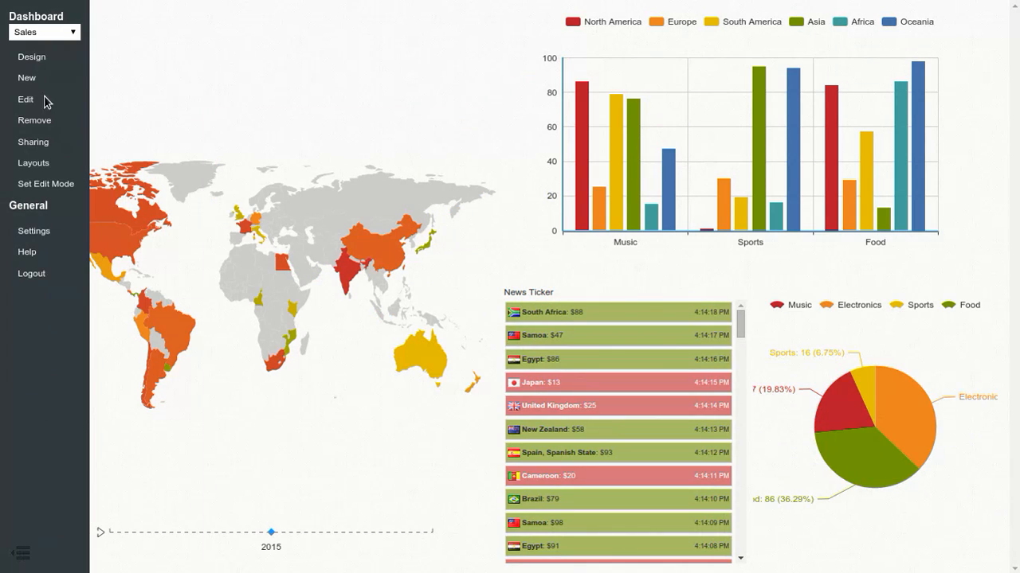
click(43, 62)
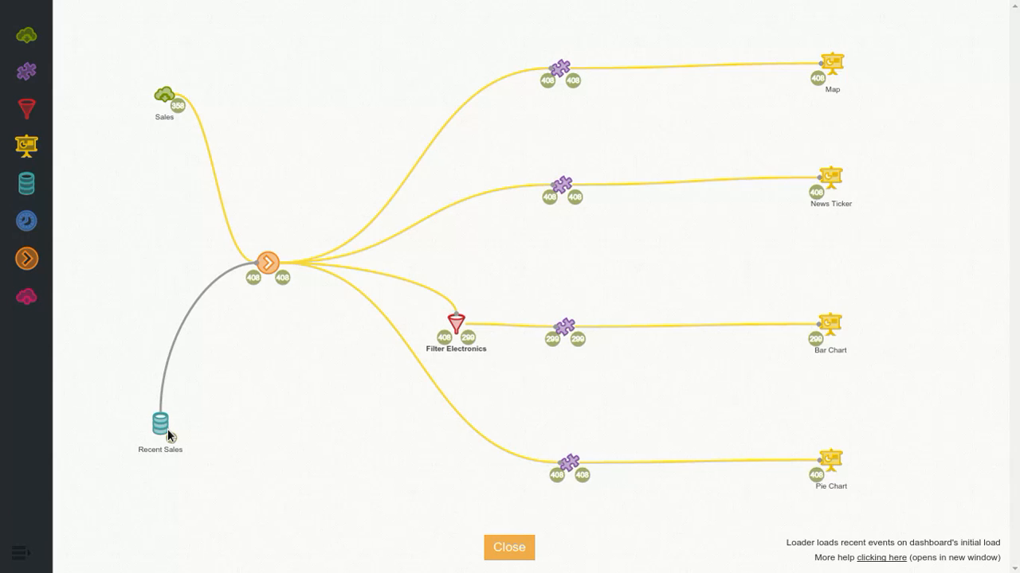
Step: Look over the Recent Sales loader's channel, rate, range and names settings, and cancel without changes
click(168, 436)
click(122, 396)
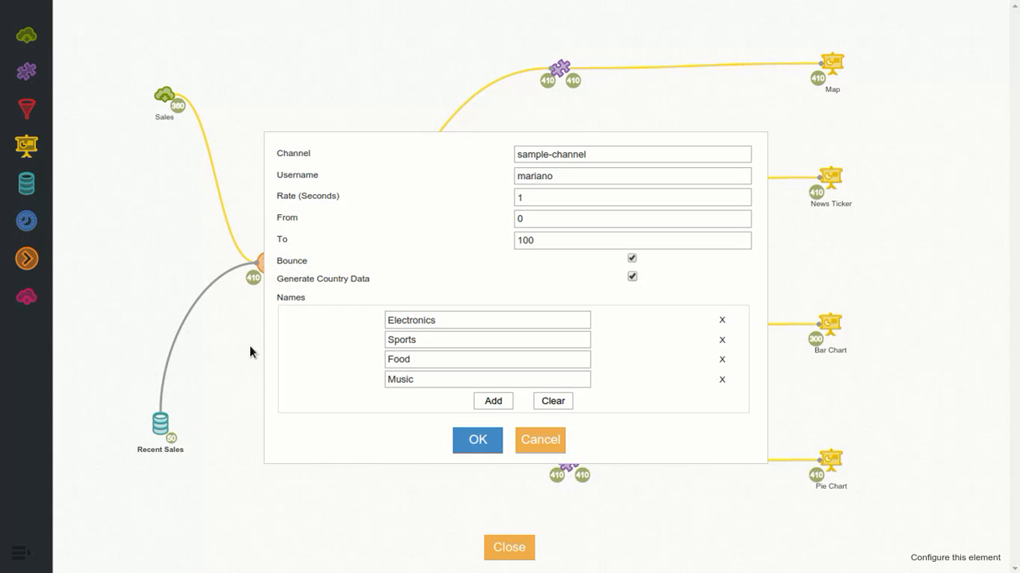
click(548, 446)
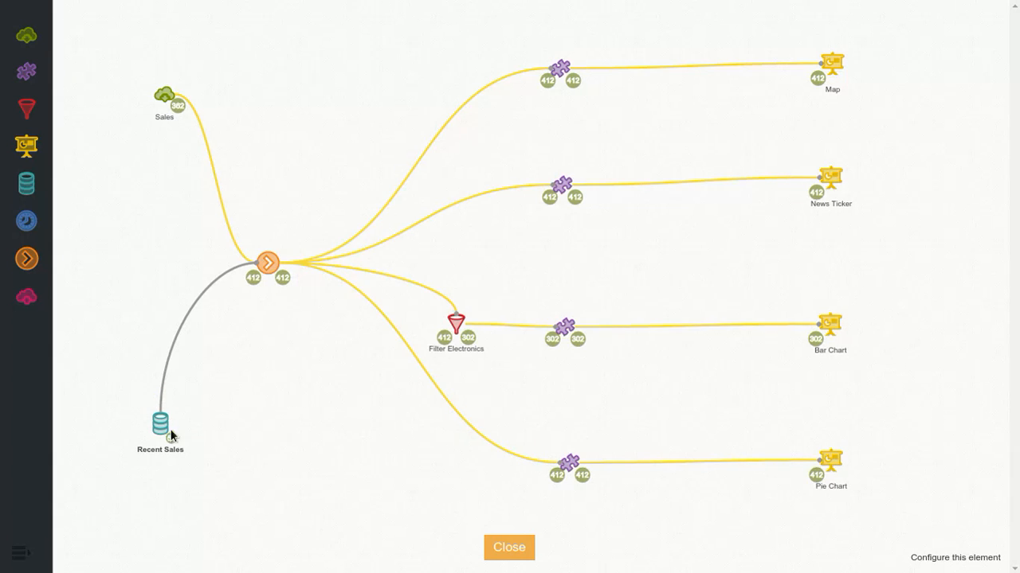
Step: Place a new loader above Recent Sales and display its available types
drag(33, 191, 166, 273)
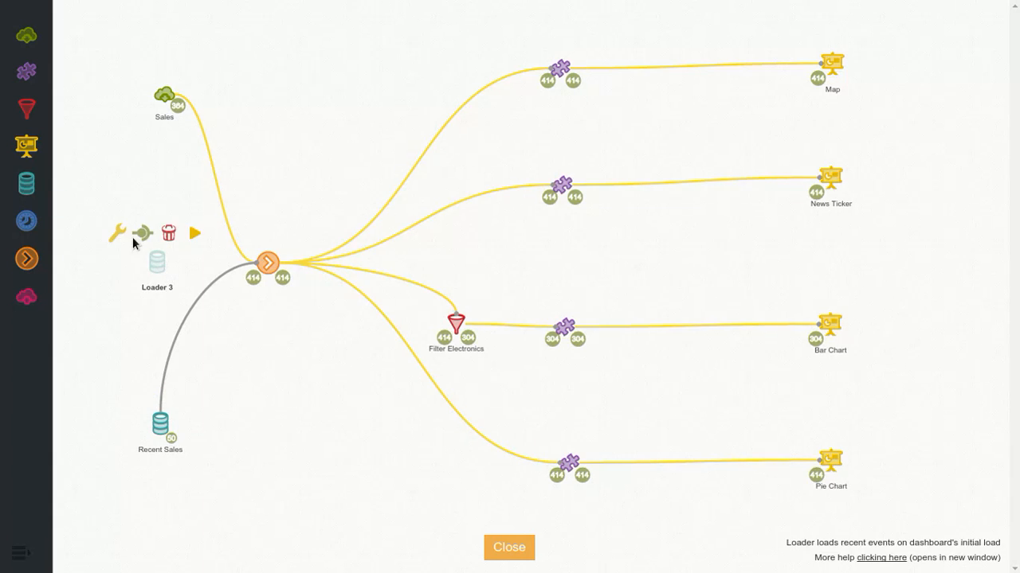
click(121, 236)
click(604, 284)
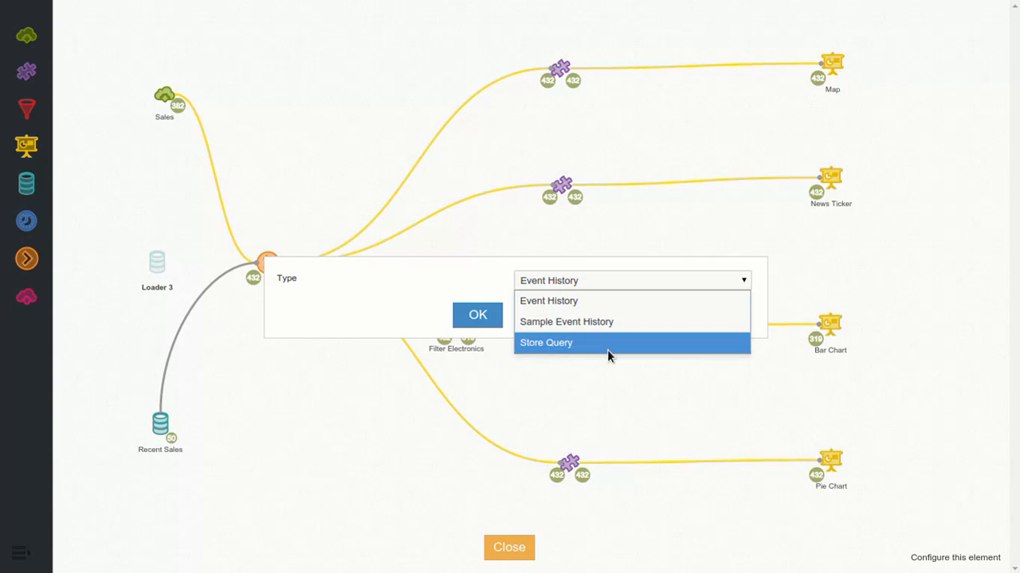
Step: Cancel the new loader's configuration and remove the loader from the design
click(424, 284)
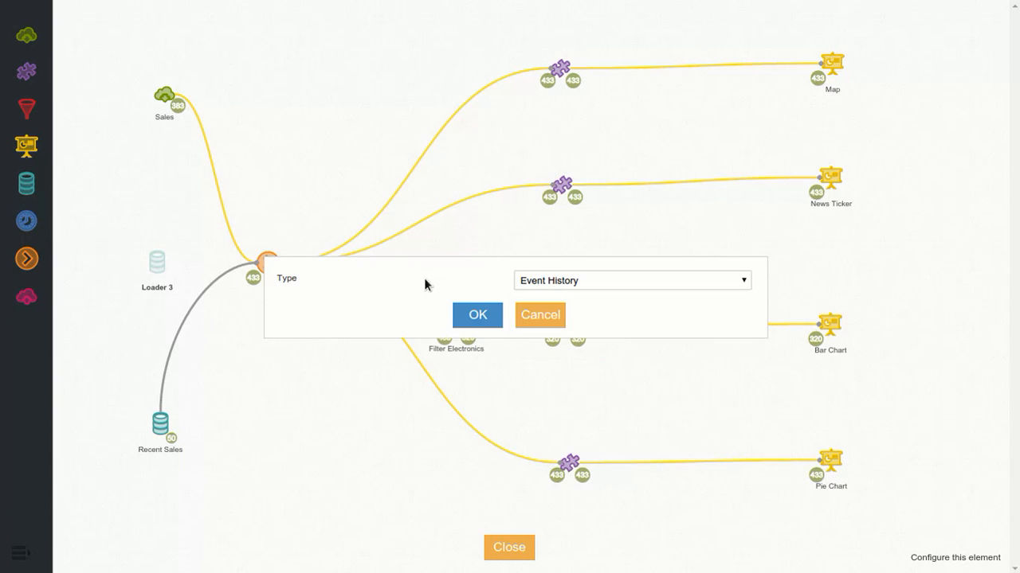
click(542, 317)
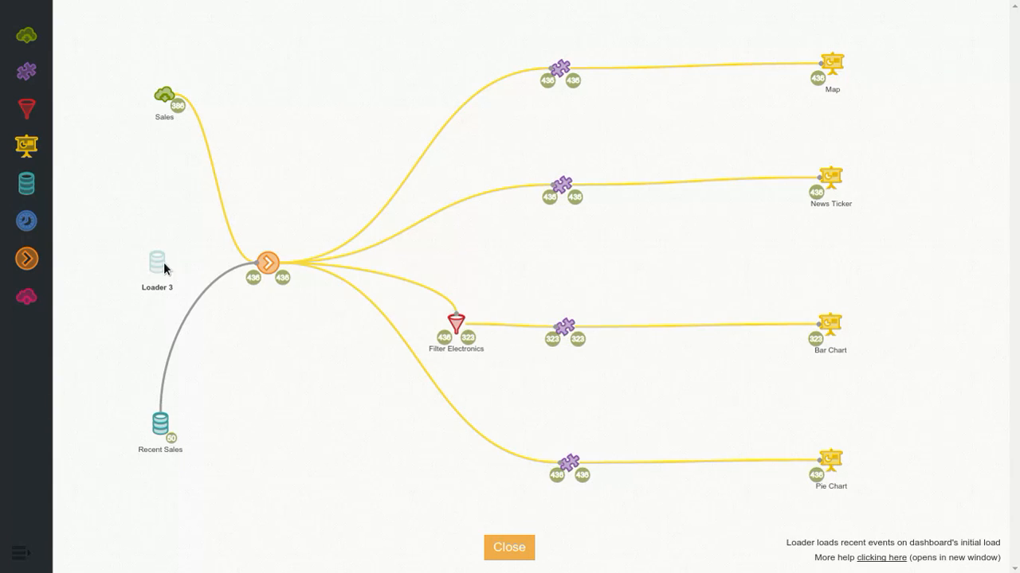
mouse_move(164, 269)
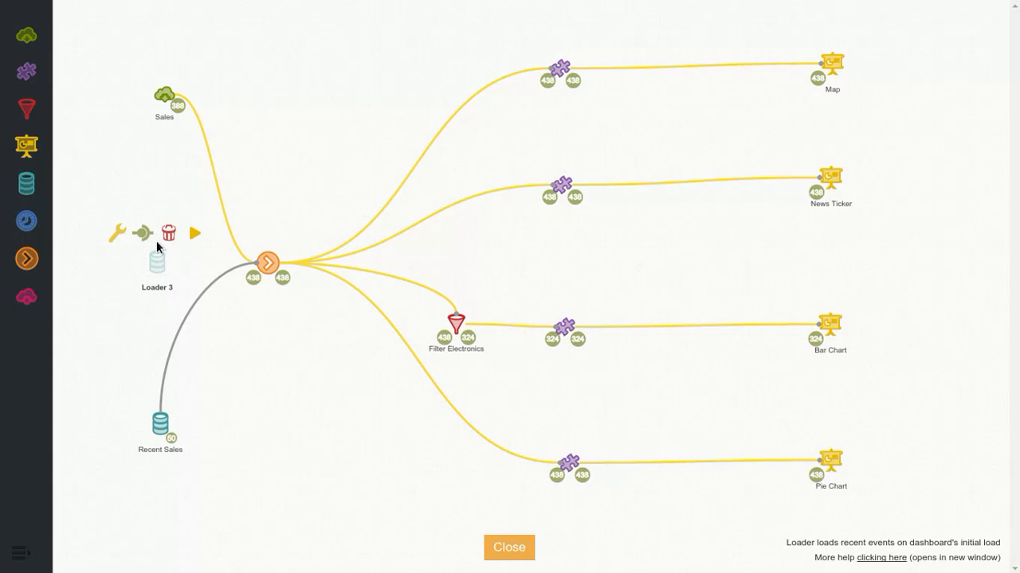
click(170, 235)
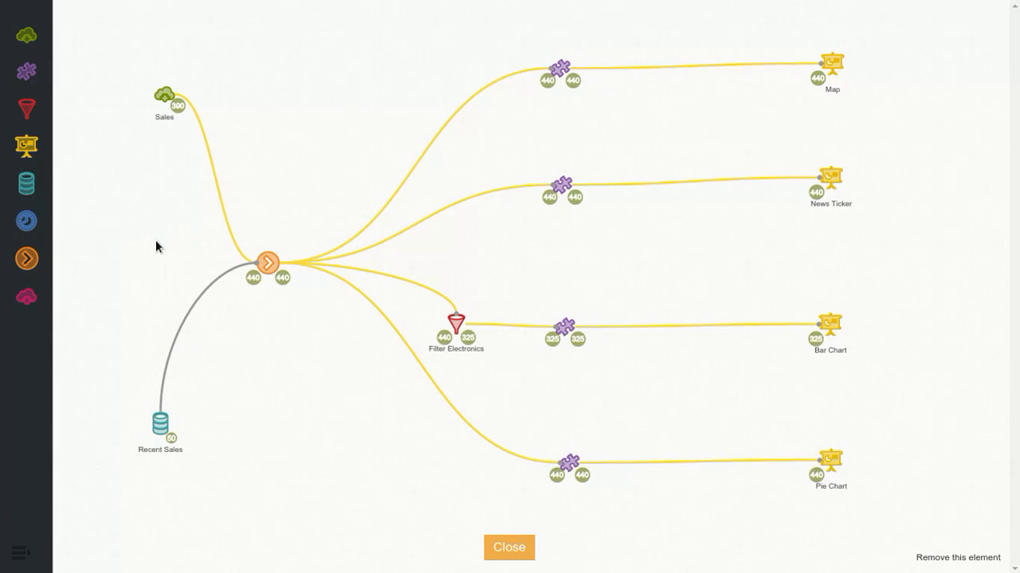
Step: Place a new timer in the space between Sales and Recent Sales and display its available types
drag(37, 221, 113, 249)
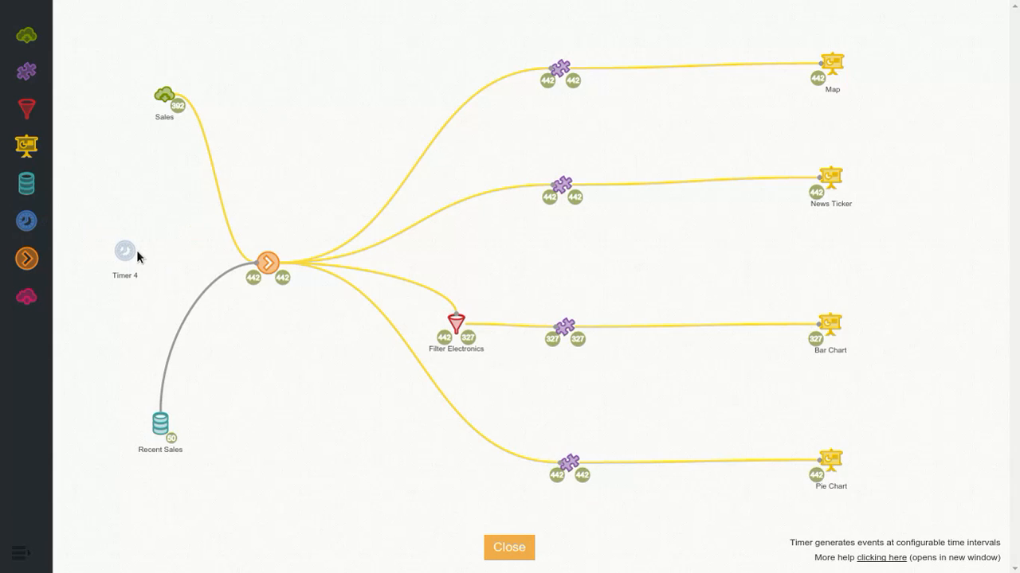
mouse_move(137, 255)
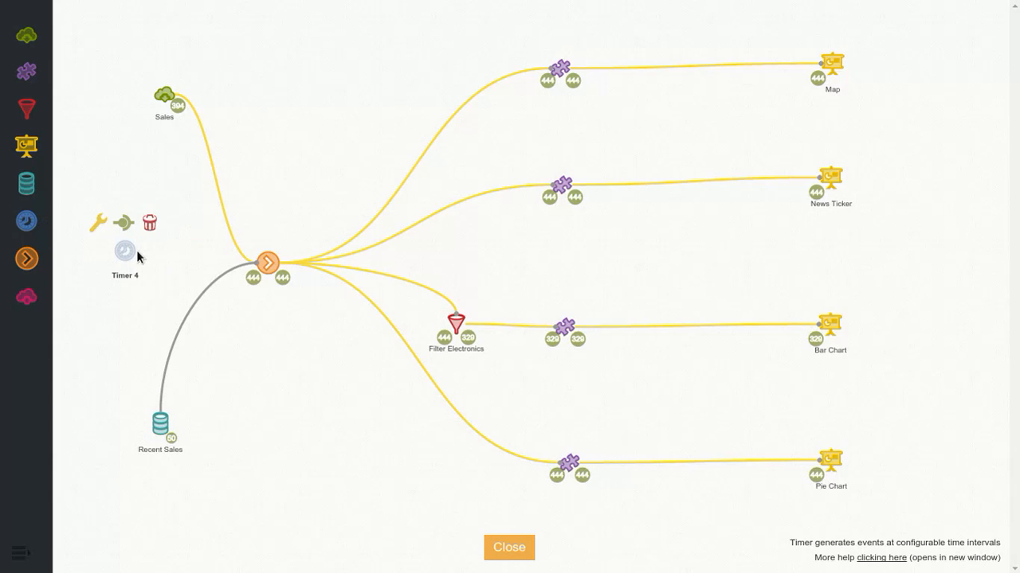
click(99, 224)
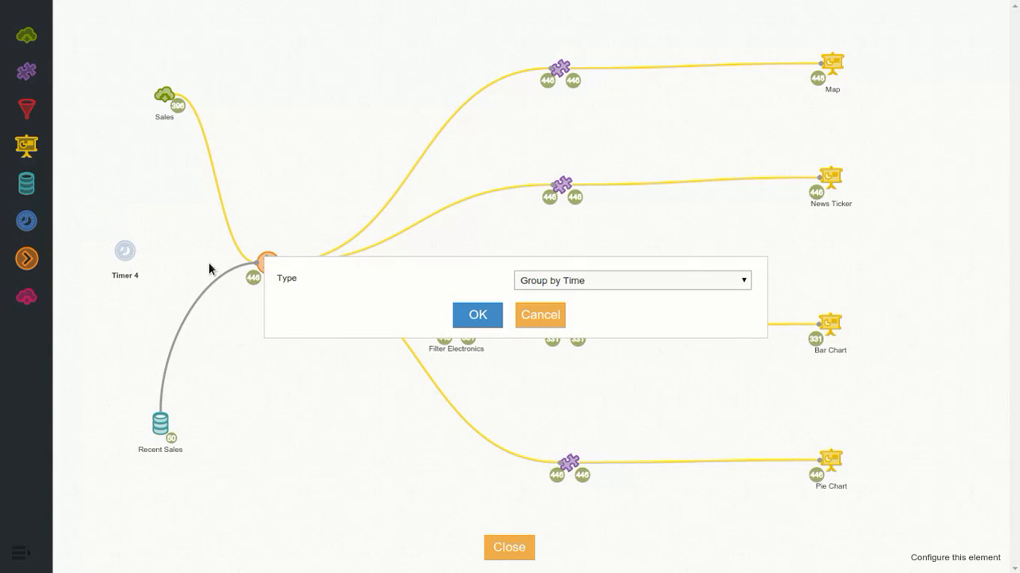
click(564, 281)
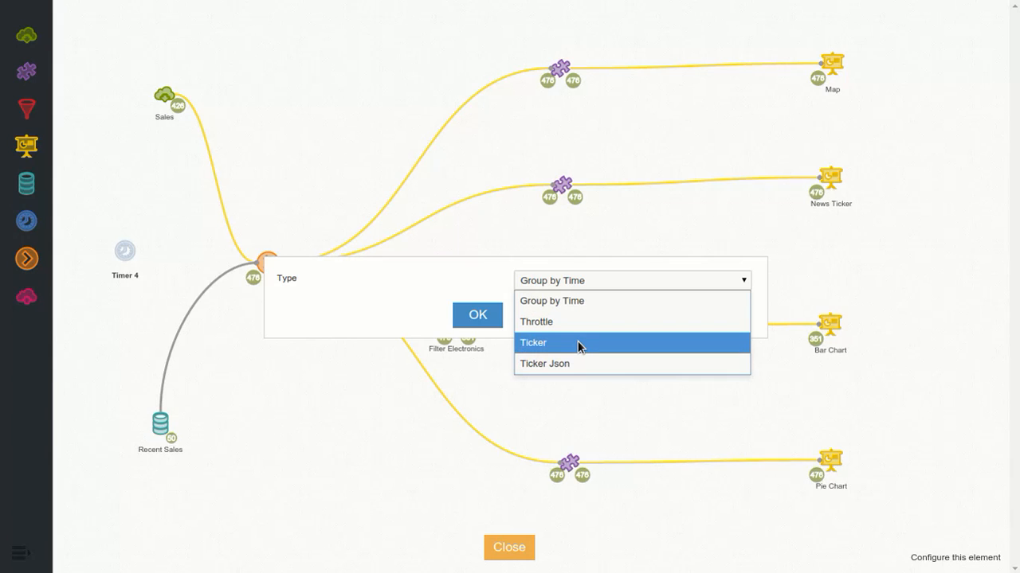
Step: Cancel the new timer's configuration and remove the timer from the design
click(480, 291)
click(540, 315)
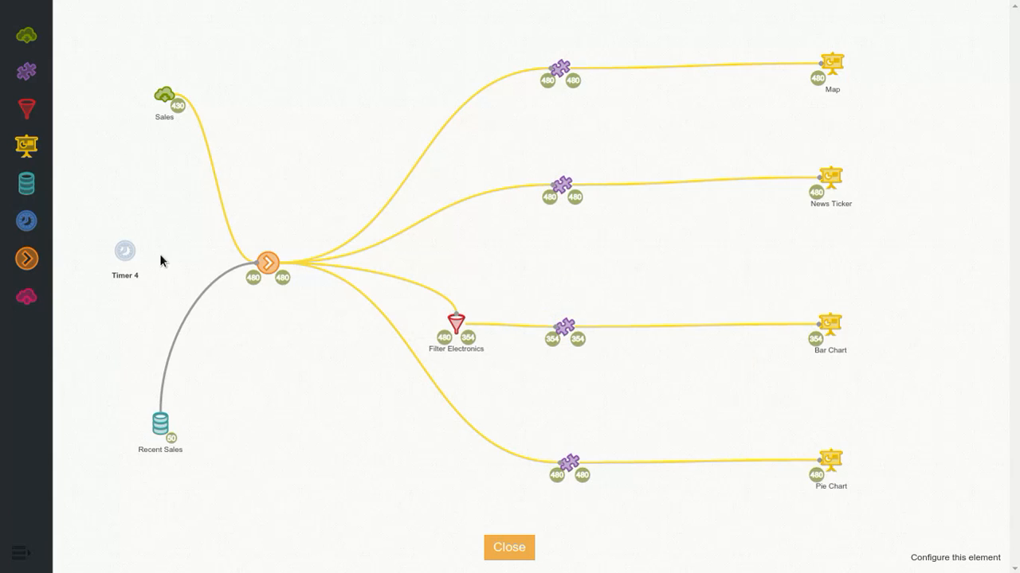
mouse_move(136, 253)
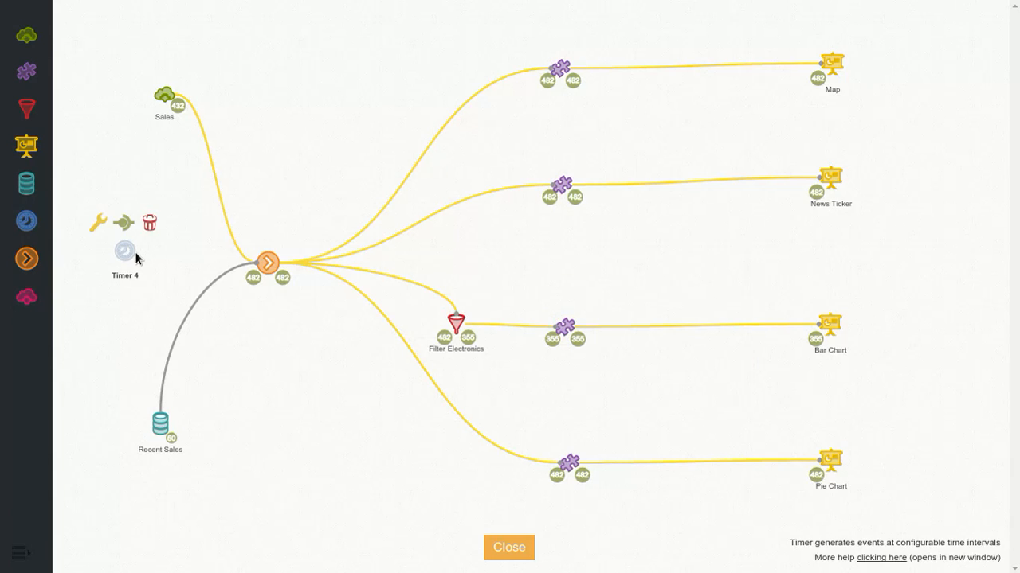
click(158, 229)
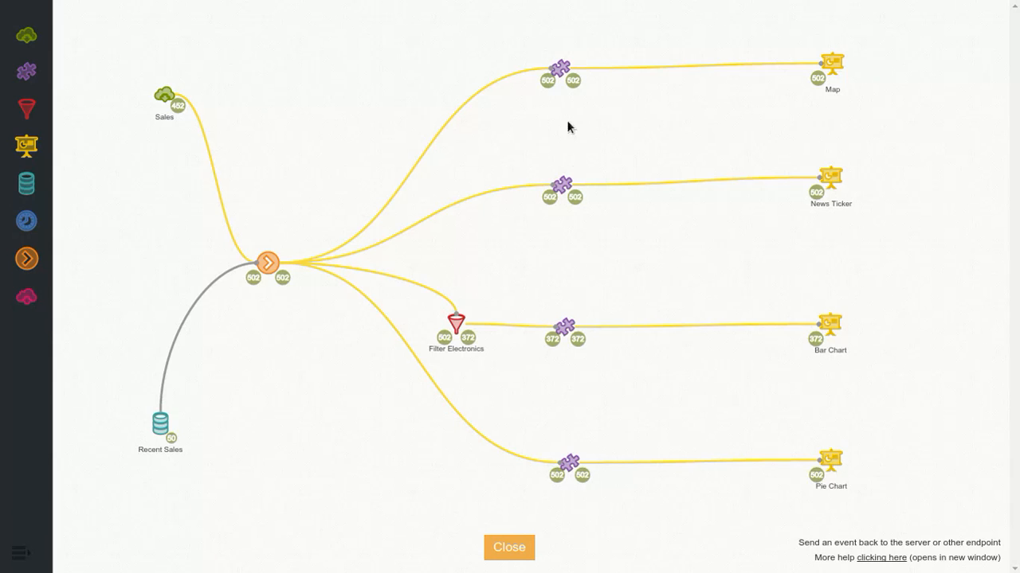
Step: Open the configuration of the adapter feeding the News Ticker and browse its Control, Logic, Event and Math blocks
mouse_move(564, 187)
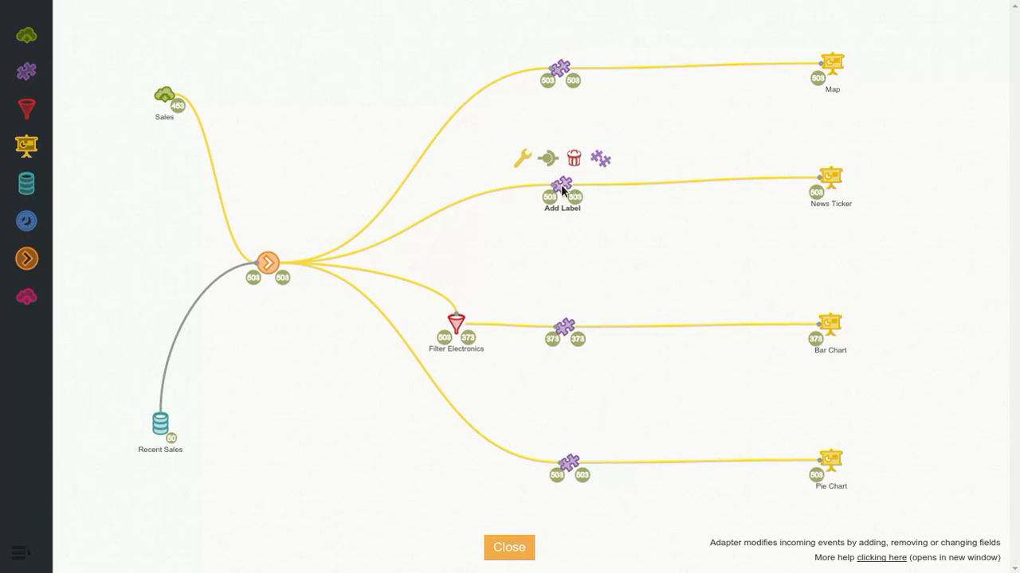
click(524, 160)
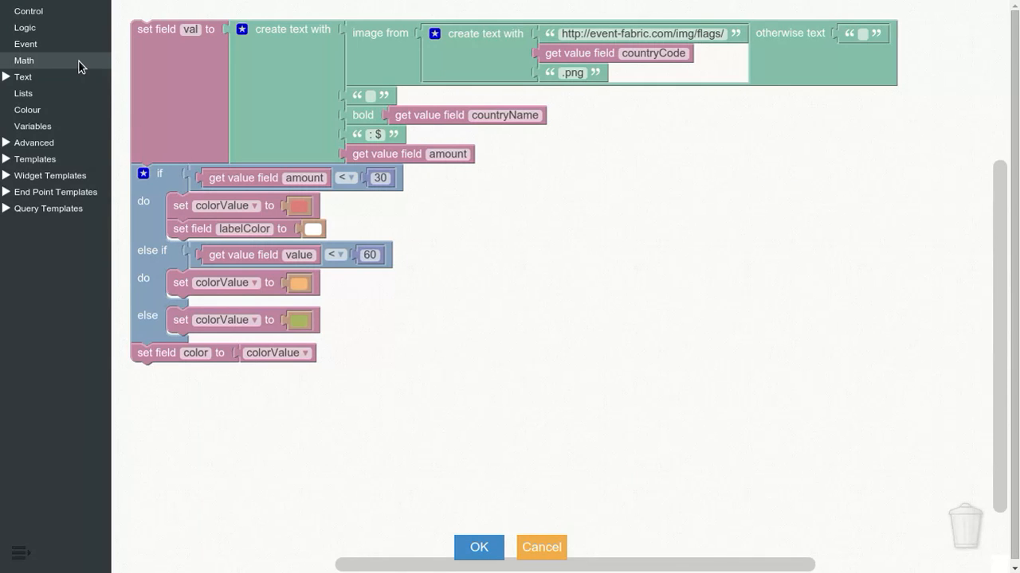
click(55, 15)
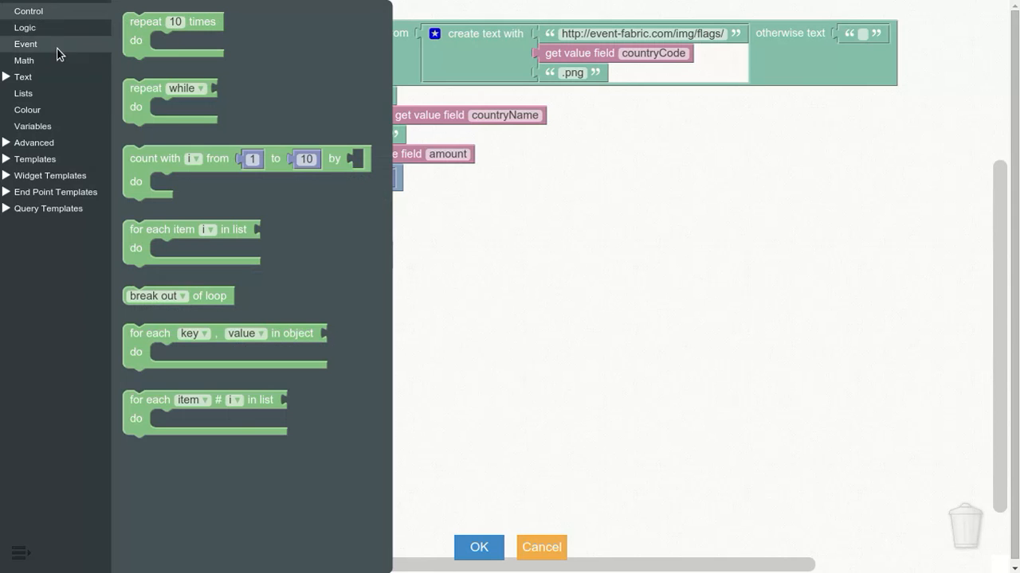
click(45, 28)
click(43, 45)
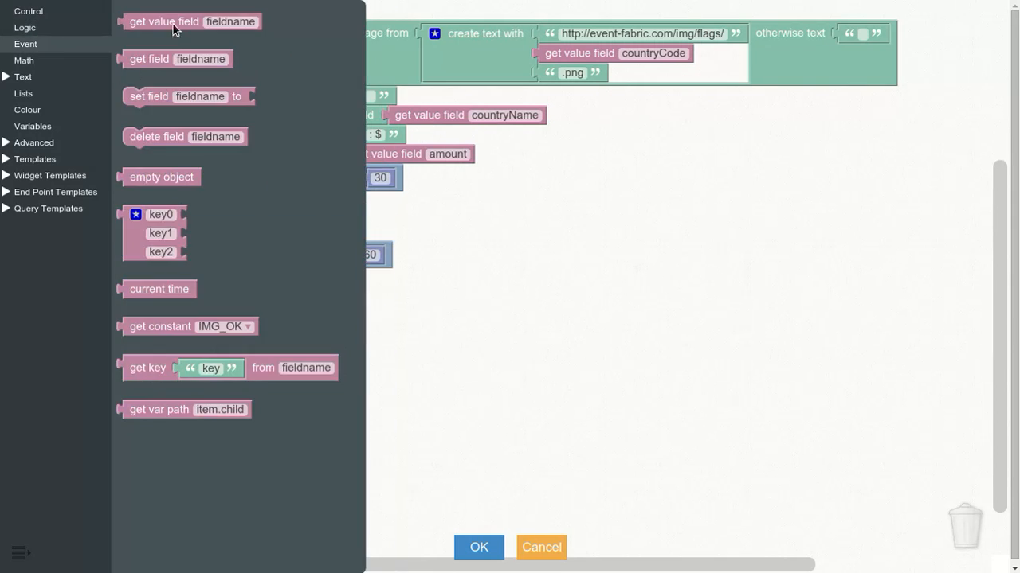
click(52, 62)
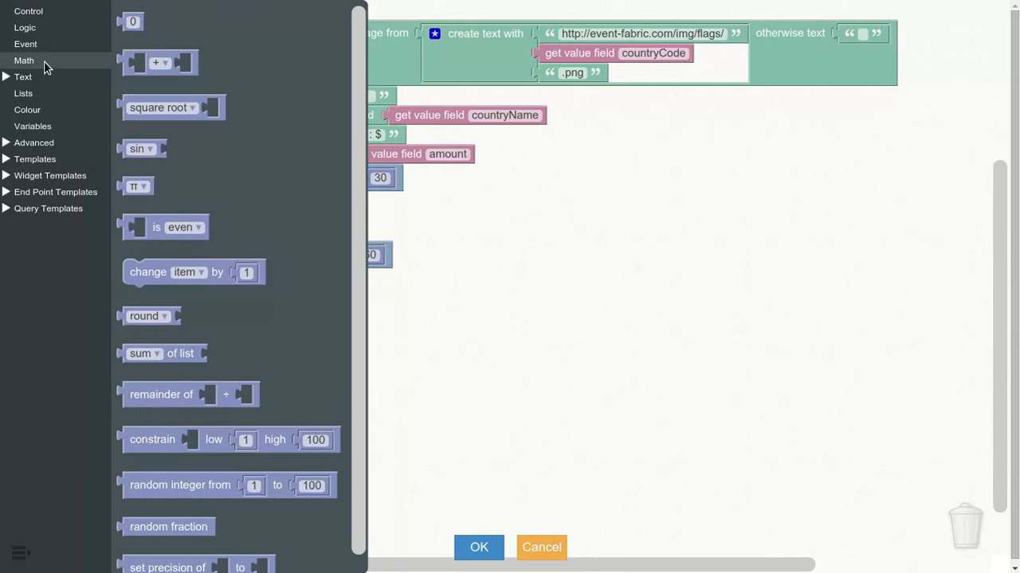
Step: Browse the Text blocks, including the Formatting and Formats subcategories
click(18, 82)
click(46, 95)
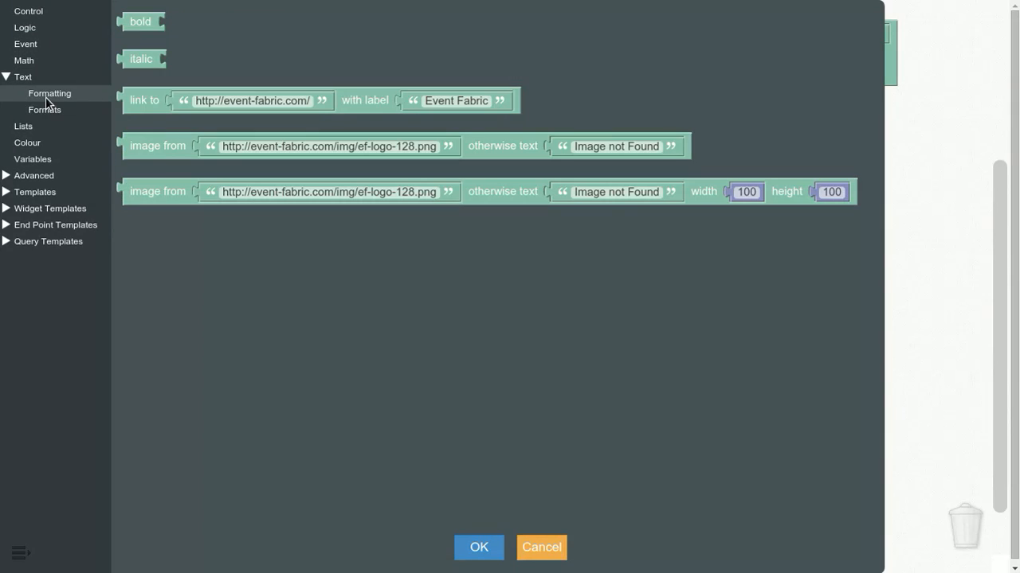
click(54, 113)
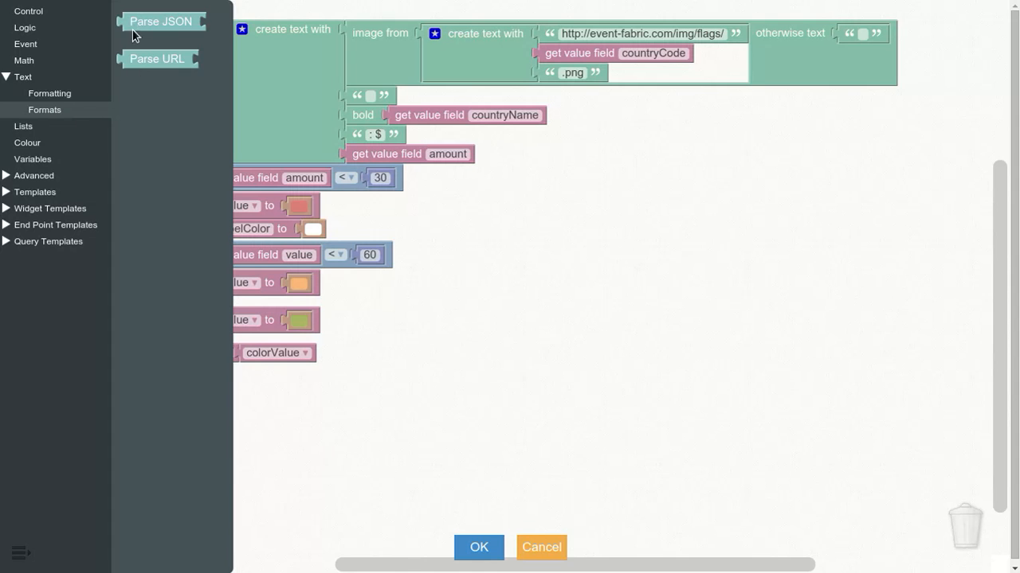
click(25, 83)
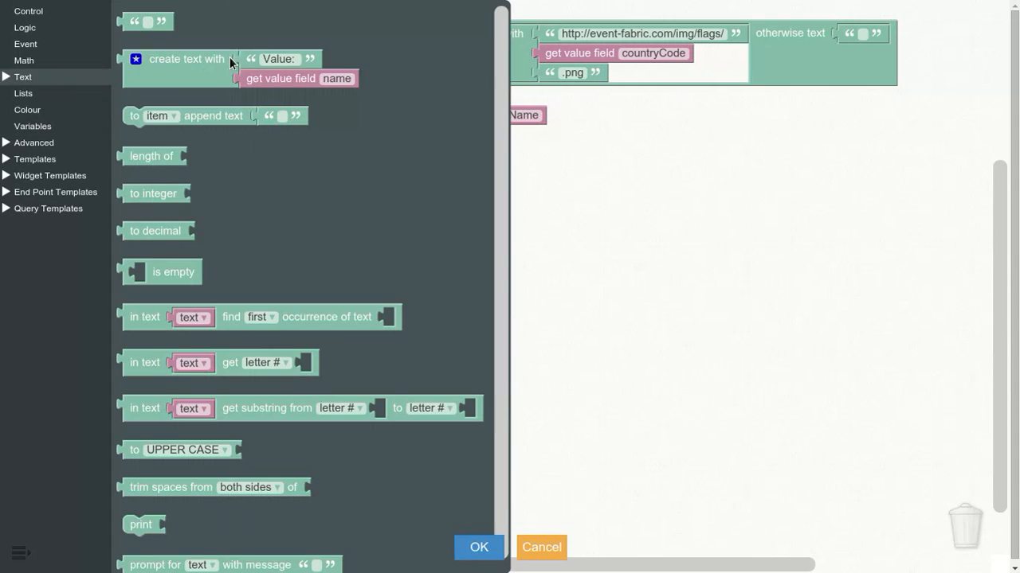
Step: Browse the available Lists, Colour and Variables blocks
click(33, 98)
click(28, 112)
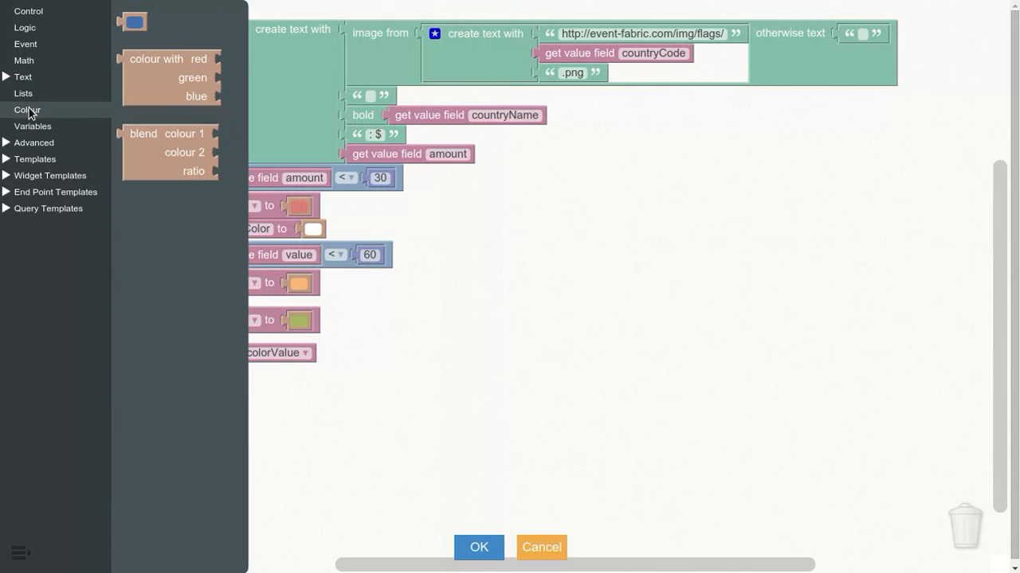
click(36, 128)
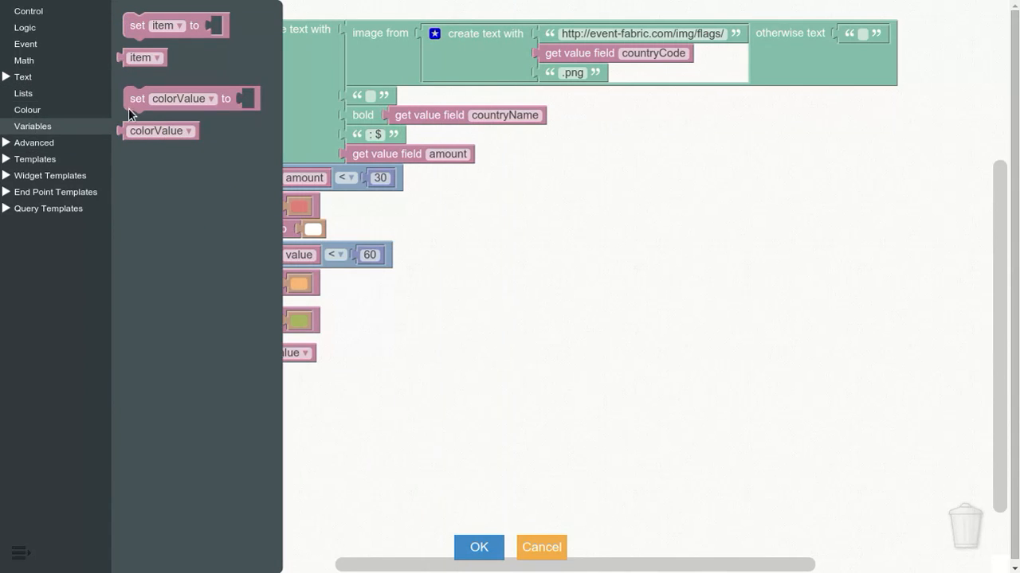
Step: View the Notifications and Store blocks of the Advanced category, then collapse the category
click(10, 147)
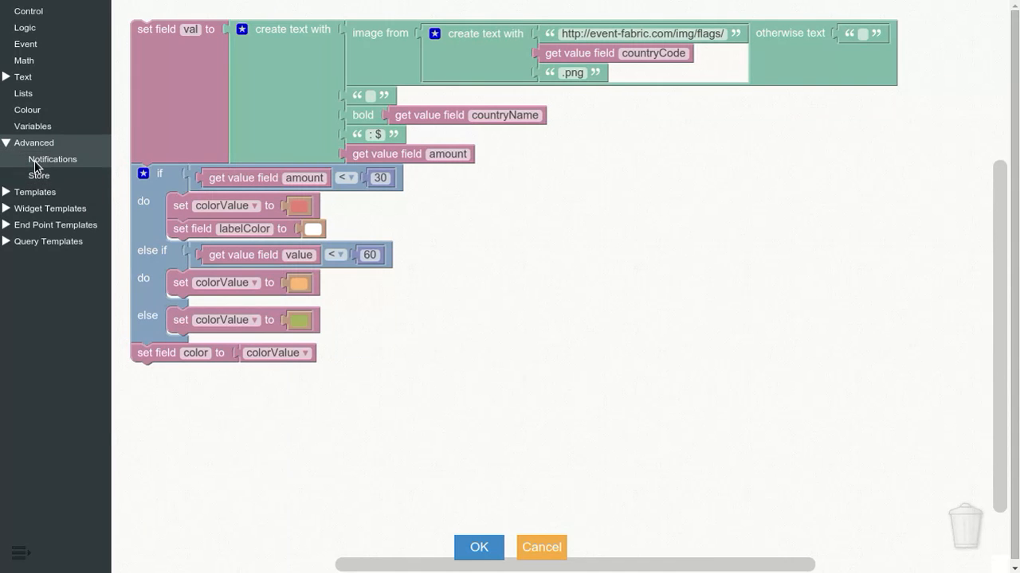
click(35, 160)
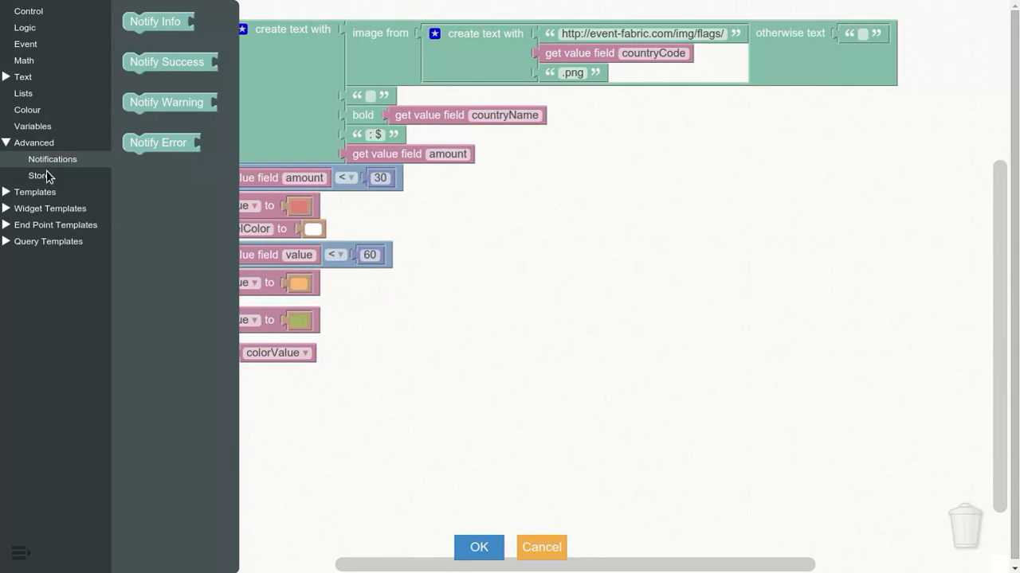
click(43, 174)
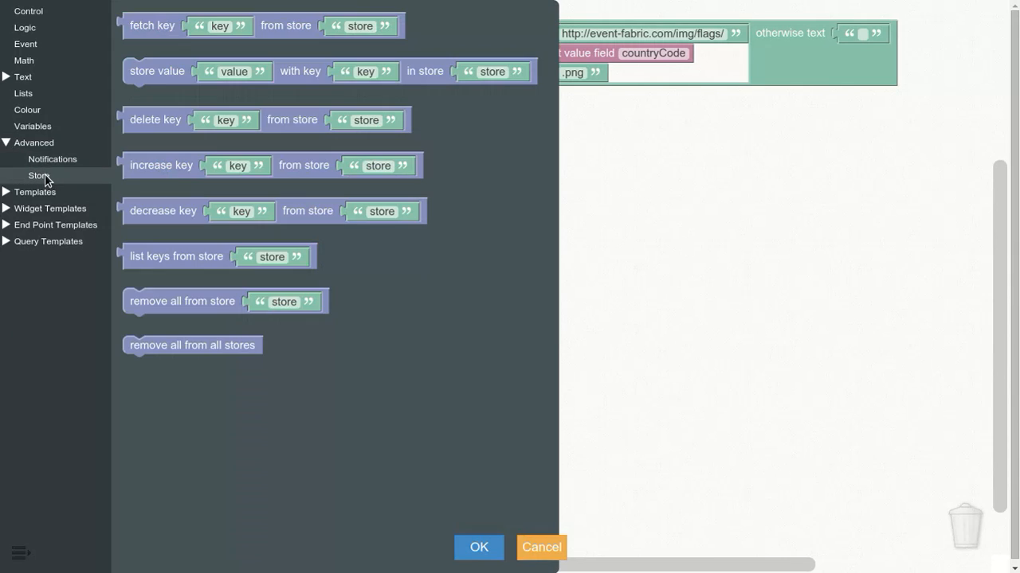
click(13, 146)
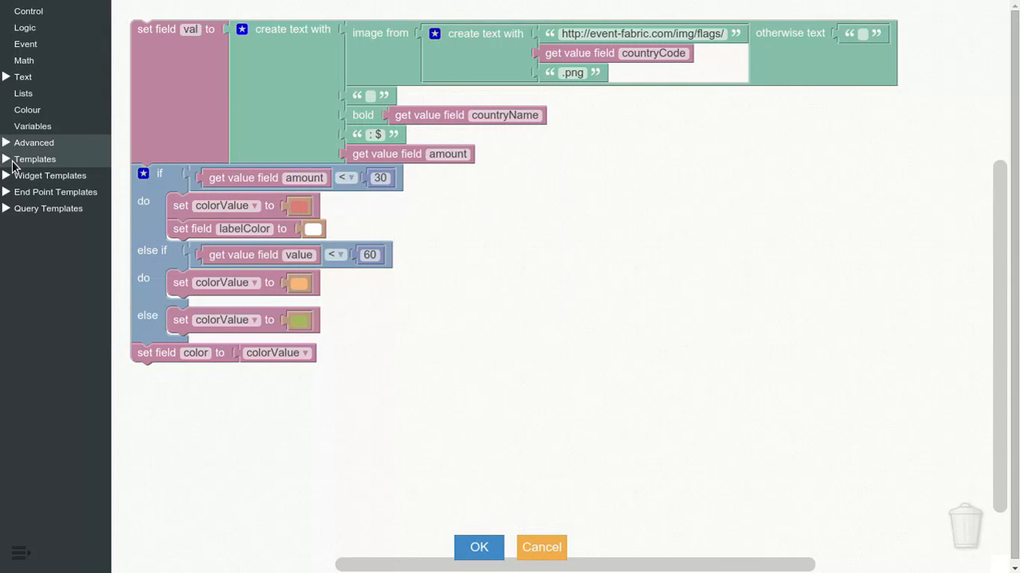
Step: Expand Templates and browse the value, label and color templates from Set Value through Set Color by Threshold
click(13, 164)
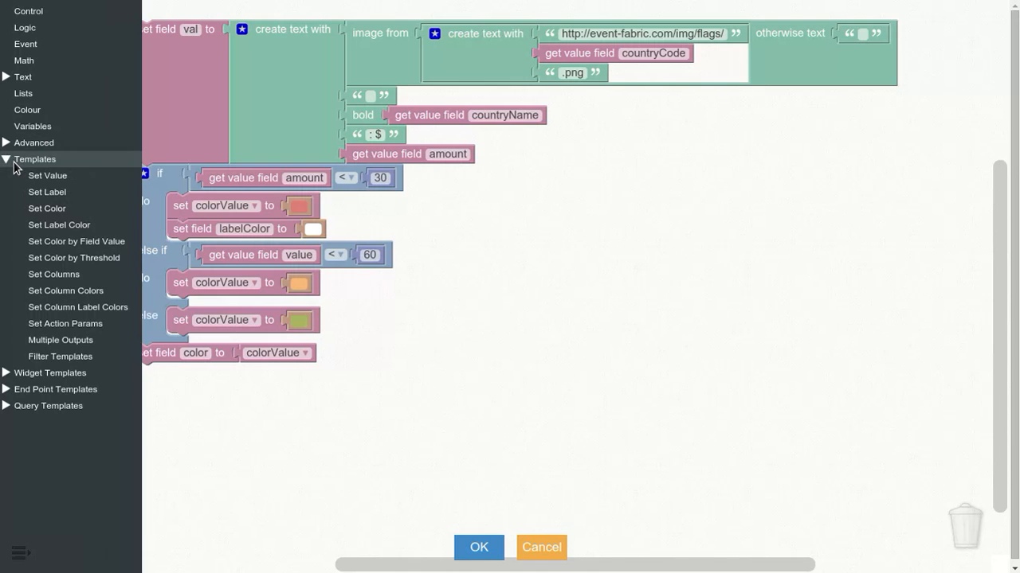
click(40, 176)
click(65, 198)
click(62, 211)
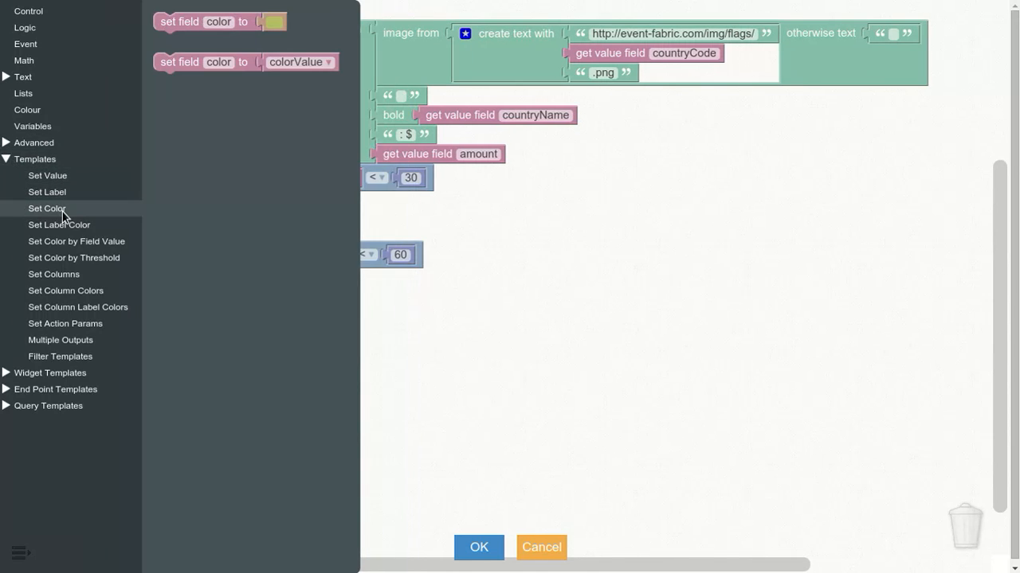
click(63, 225)
click(76, 246)
click(72, 258)
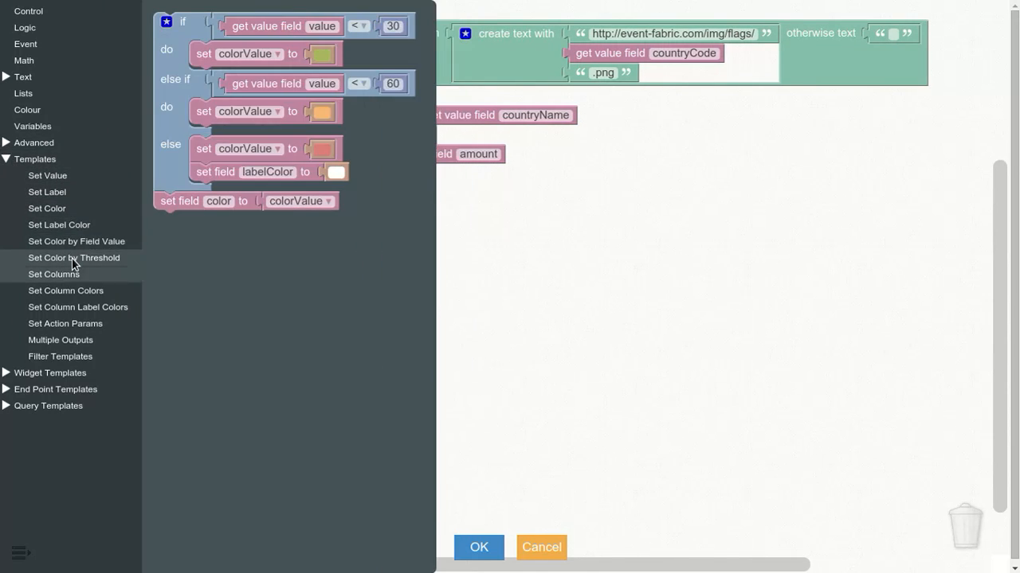
Step: View the Set Columns, Set Column Colors and Filter Templates blocks
click(63, 276)
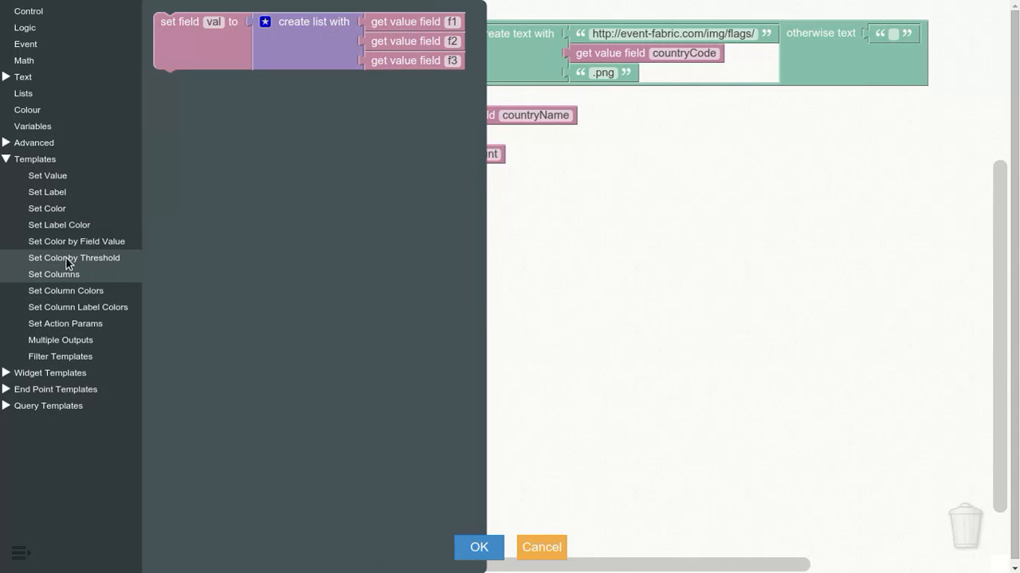
click(67, 293)
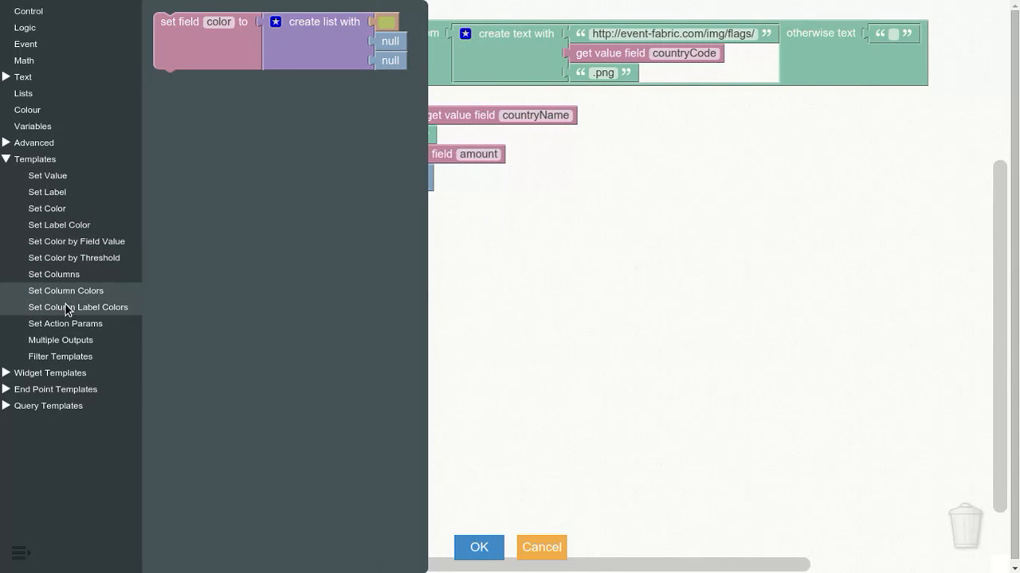
click(60, 359)
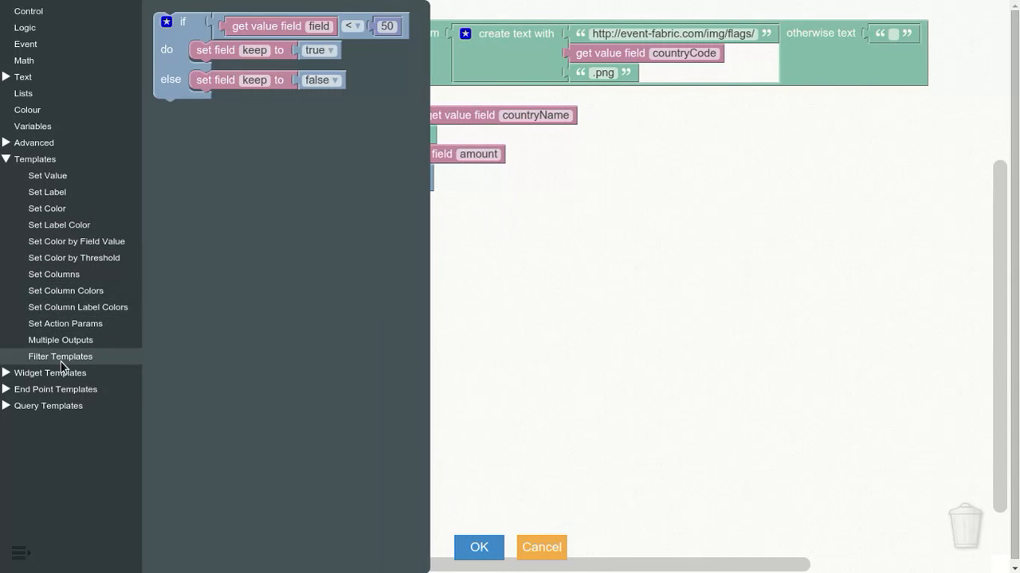
Step: Examine the Set Color by Threshold template and Filter Templates again, then collapse the Templates category
click(73, 260)
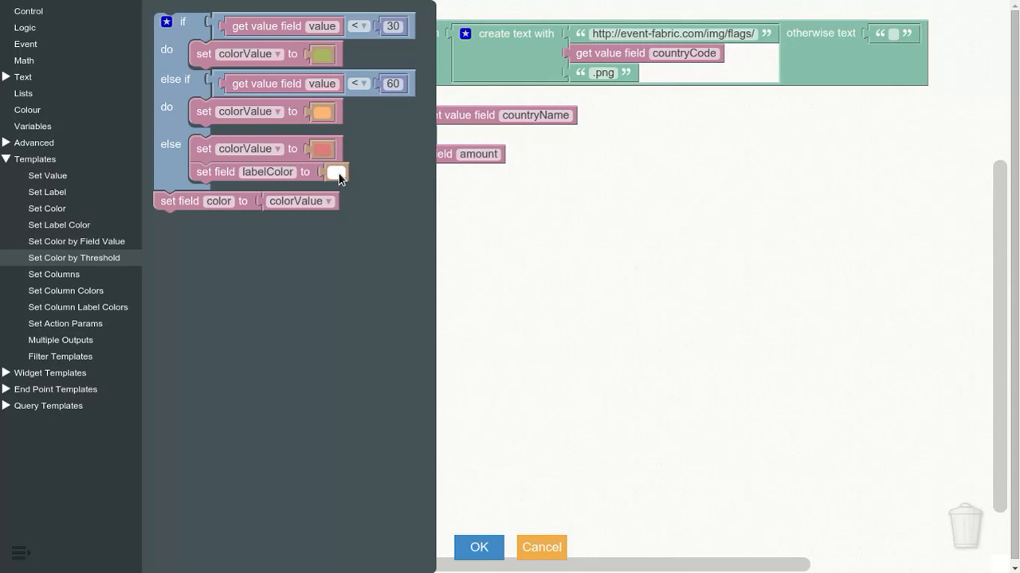
click(60, 356)
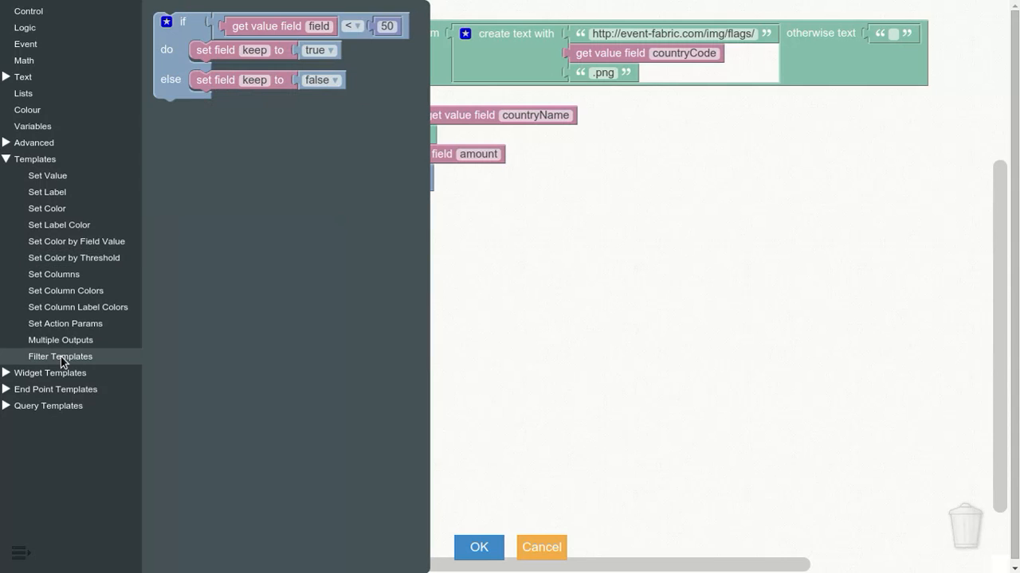
click(8, 160)
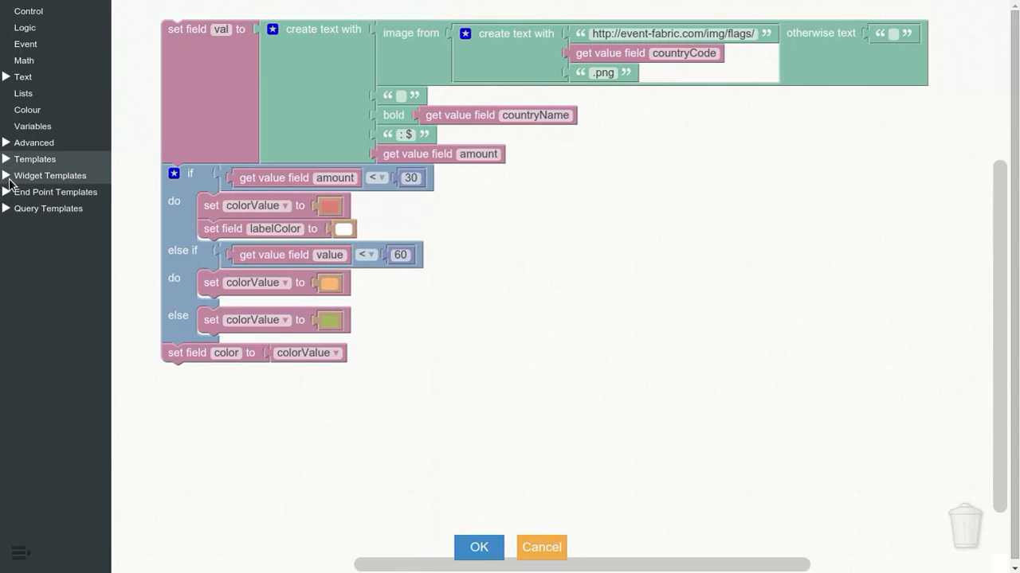
Step: Expand Widget Templates and examine the Arc Map's Required and Optional blocks, then collapse Arc Map
click(10, 177)
click(24, 193)
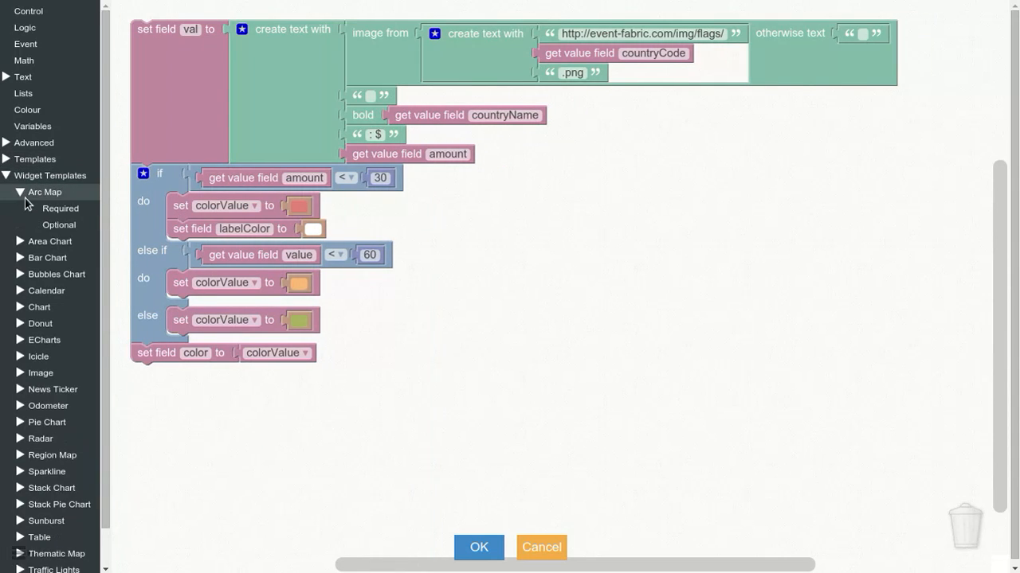
click(75, 210)
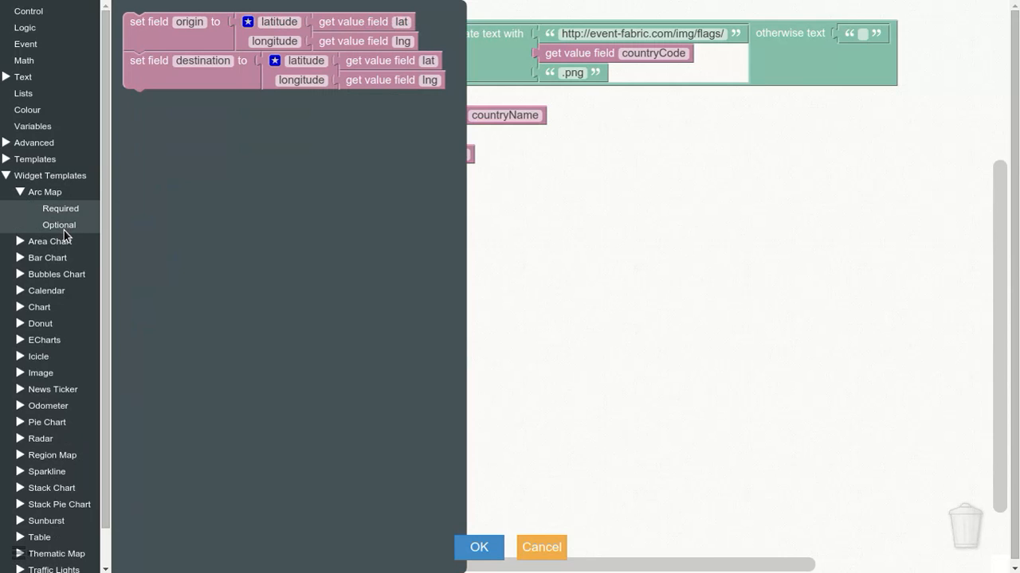
click(64, 230)
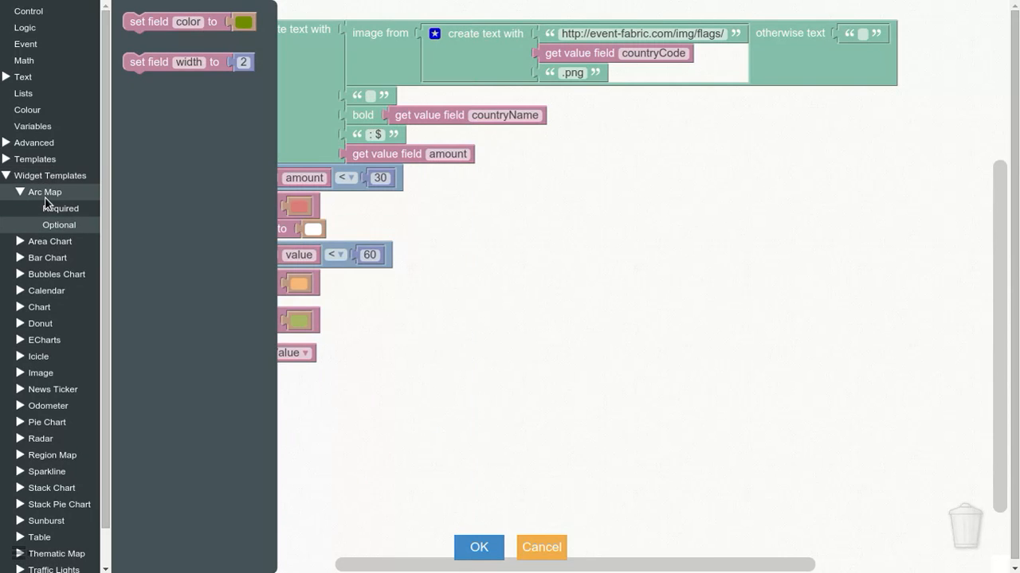
click(60, 216)
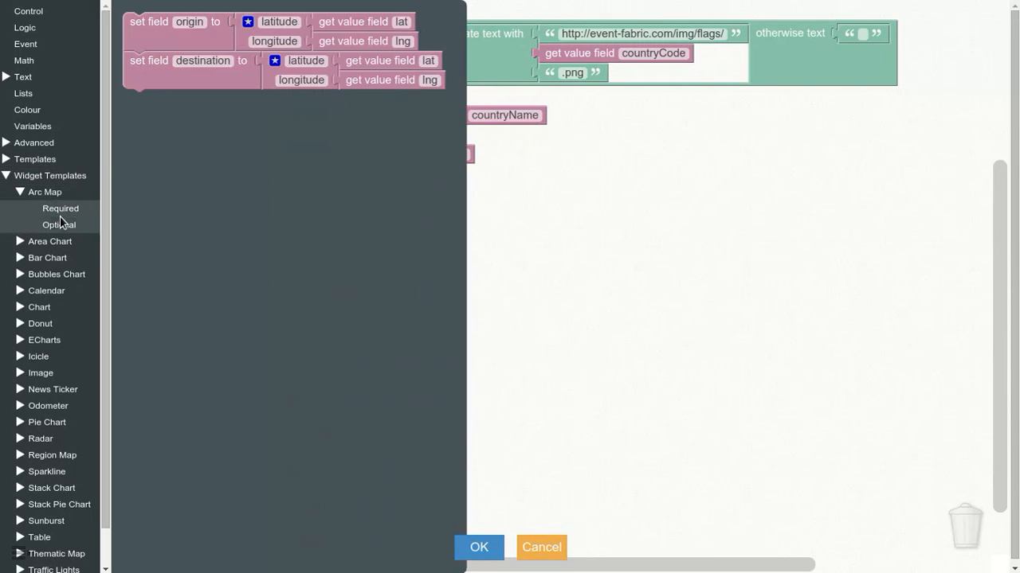
click(61, 227)
click(28, 196)
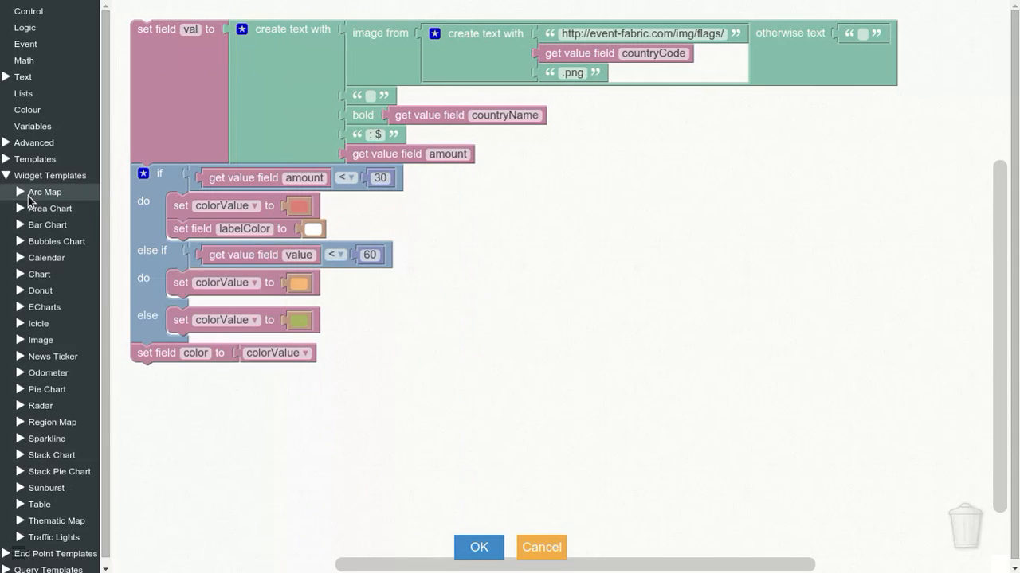
Step: View the Area Chart's Required and Optional template blocks, then collapse Area Chart
click(35, 208)
click(54, 224)
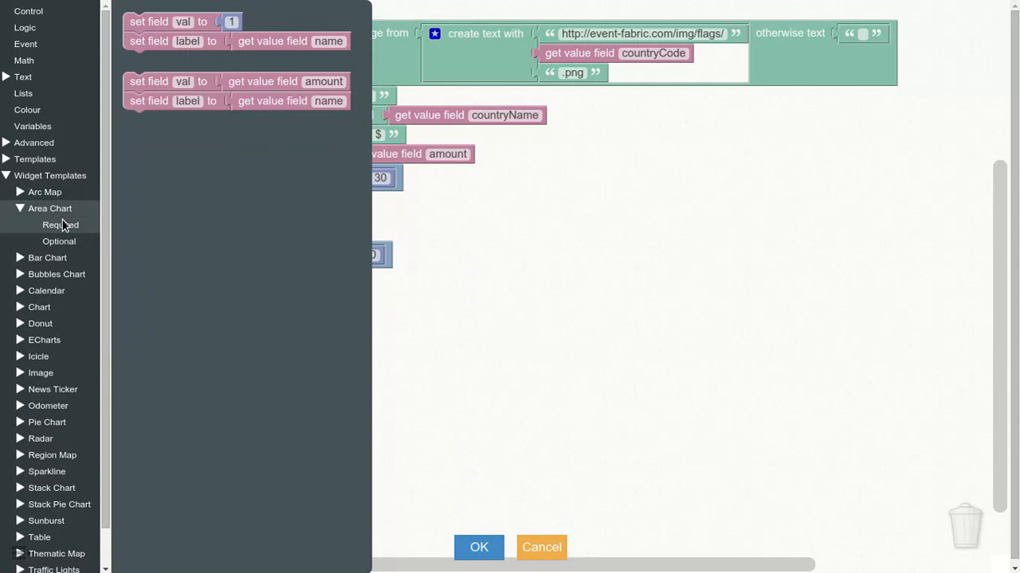
double_click(62, 212)
click(59, 211)
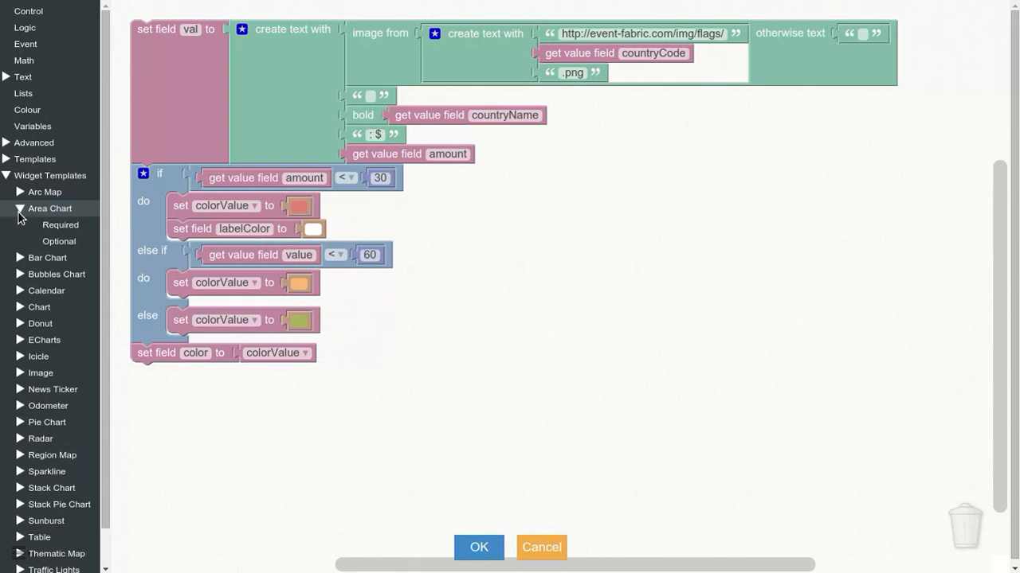
click(54, 242)
click(25, 208)
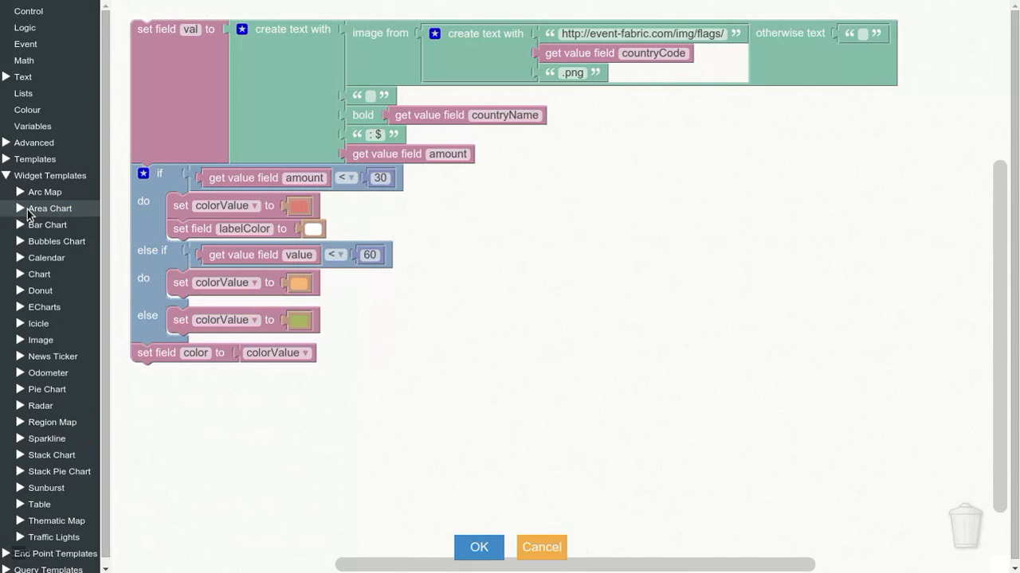
Step: View the Bubbles Chart's Required and Optional template blocks
click(26, 245)
click(61, 271)
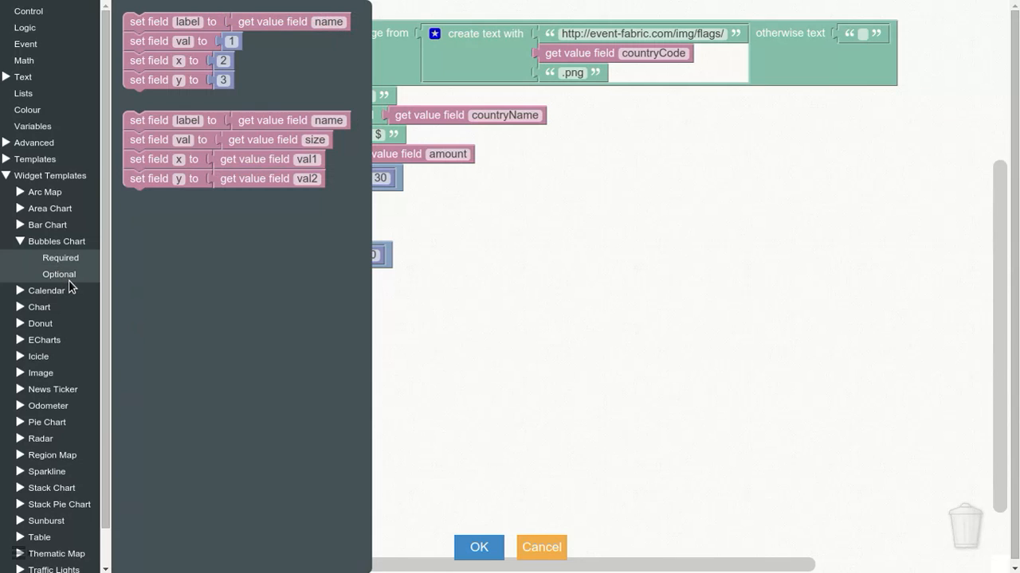
click(68, 278)
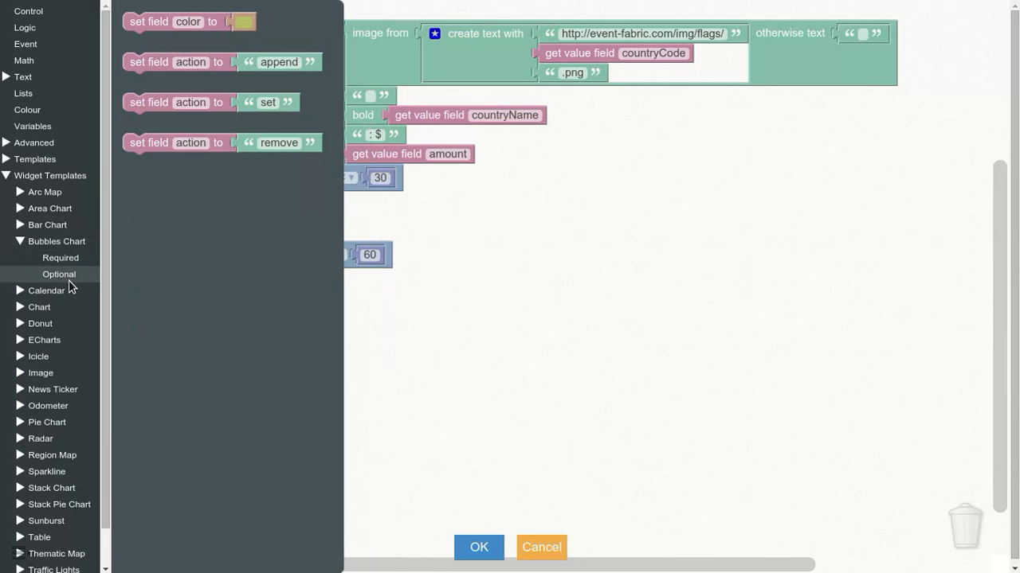
Step: Collapse Widget Templates, then briefly expand End Point Templates and collapse it again
click(16, 177)
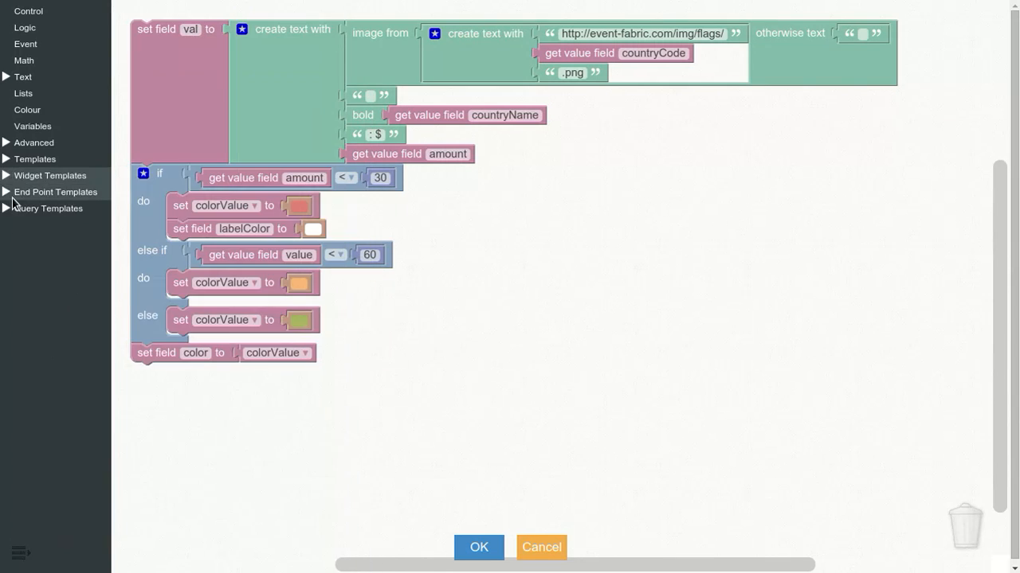
click(13, 195)
click(12, 197)
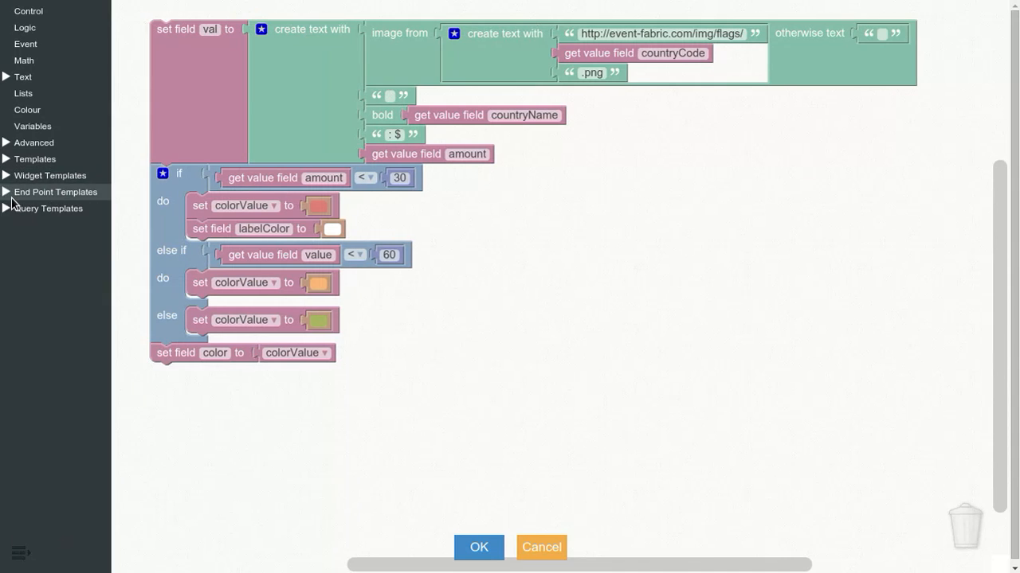
Step: Briefly expand and collapse Query Templates, then leave the adapter's block editor without saving
double_click(9, 210)
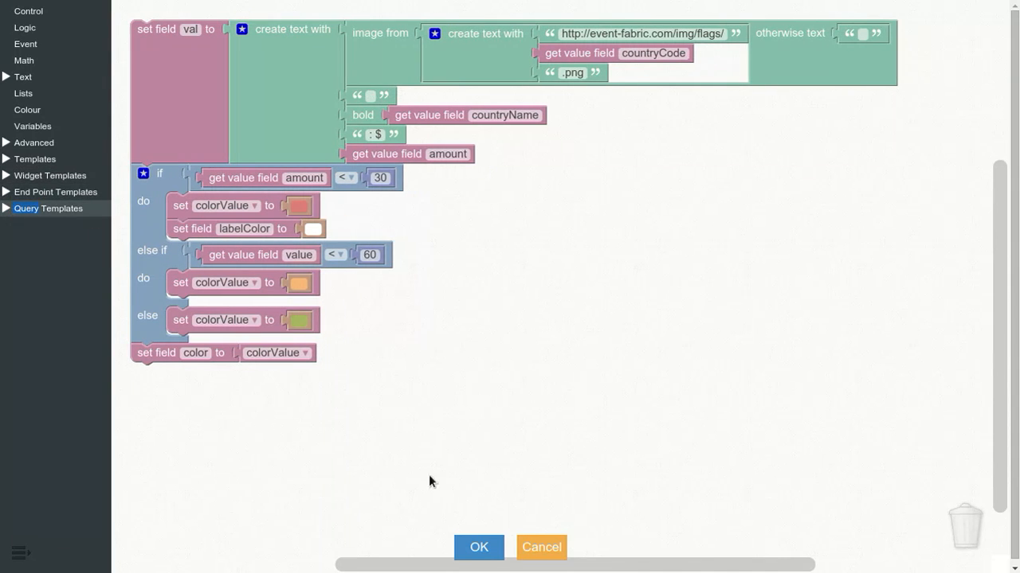
click(540, 548)
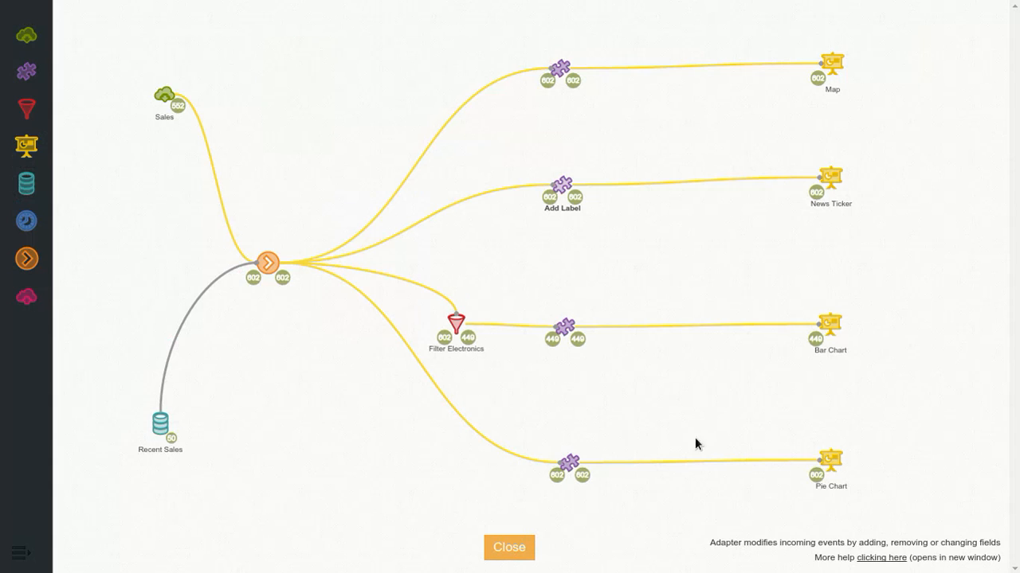
Step: Examine the Bar Chart's Simple configuration options for stacking, zoom and label, then dismiss the settings without changes
mouse_move(846, 328)
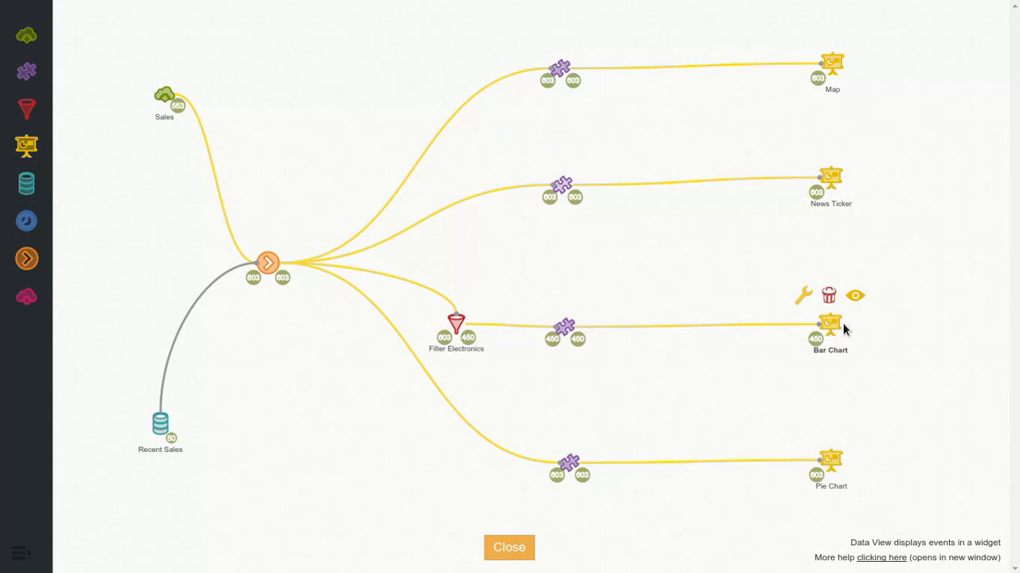
click(804, 296)
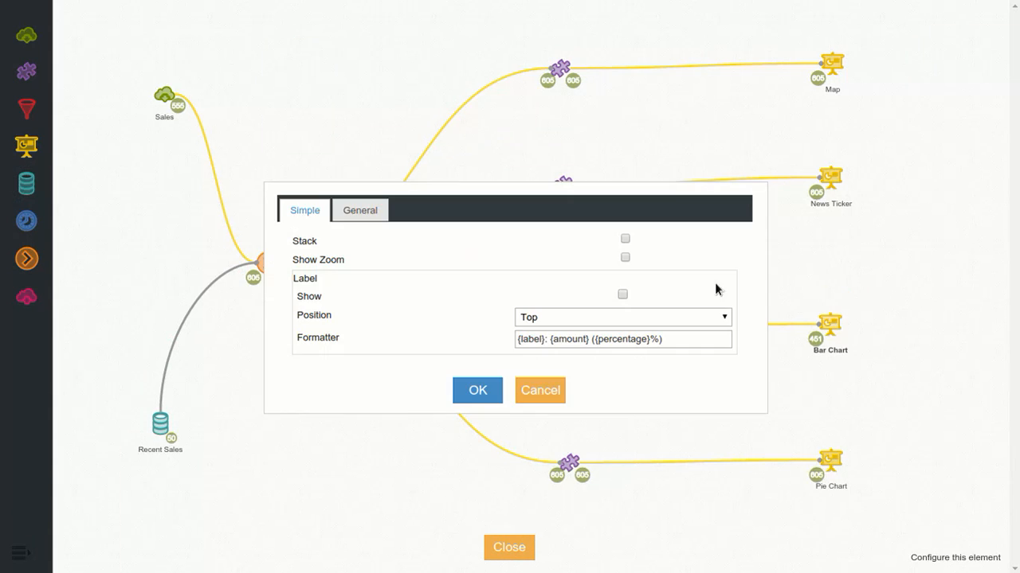
click(556, 393)
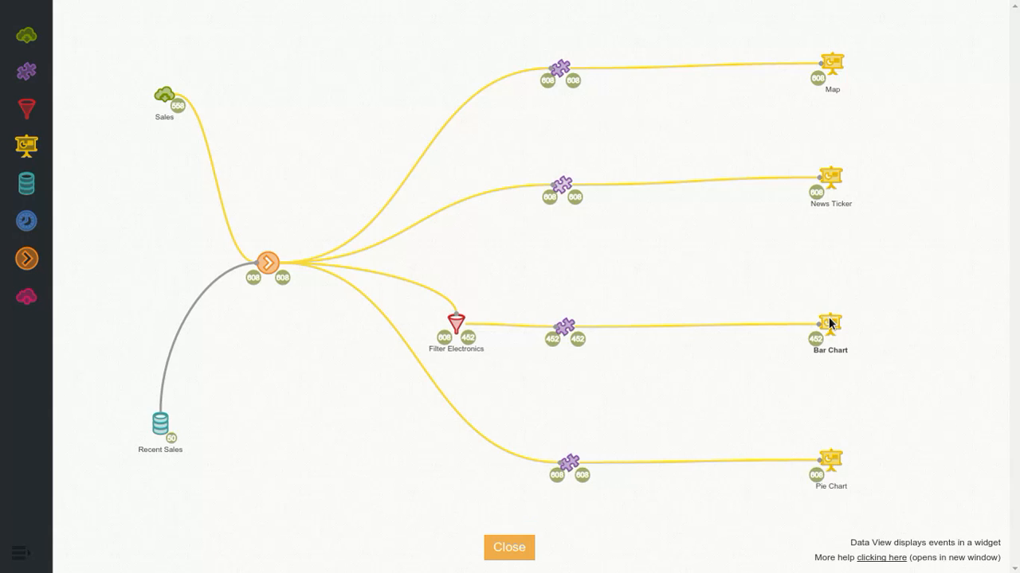
mouse_move(836, 326)
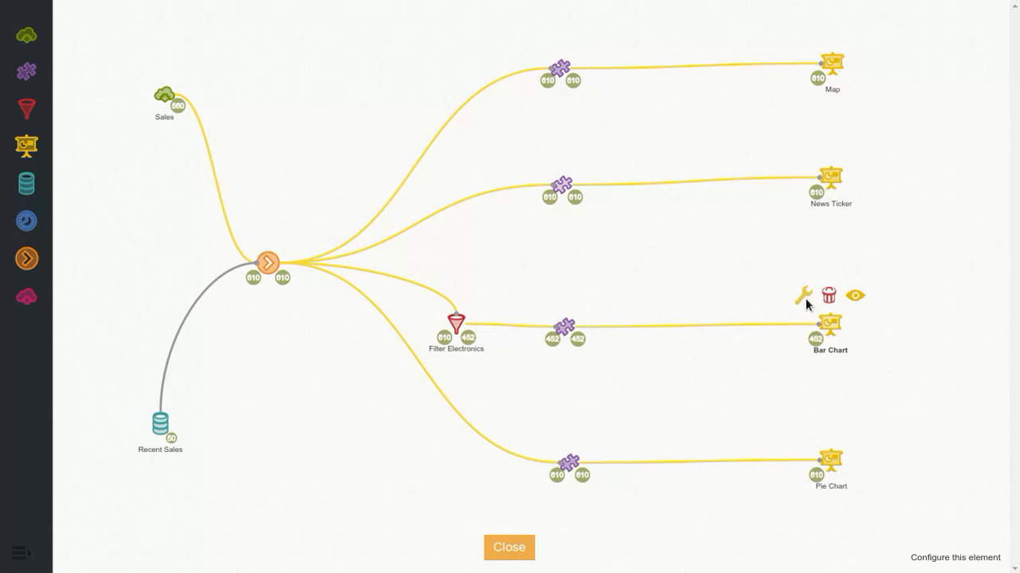
click(804, 297)
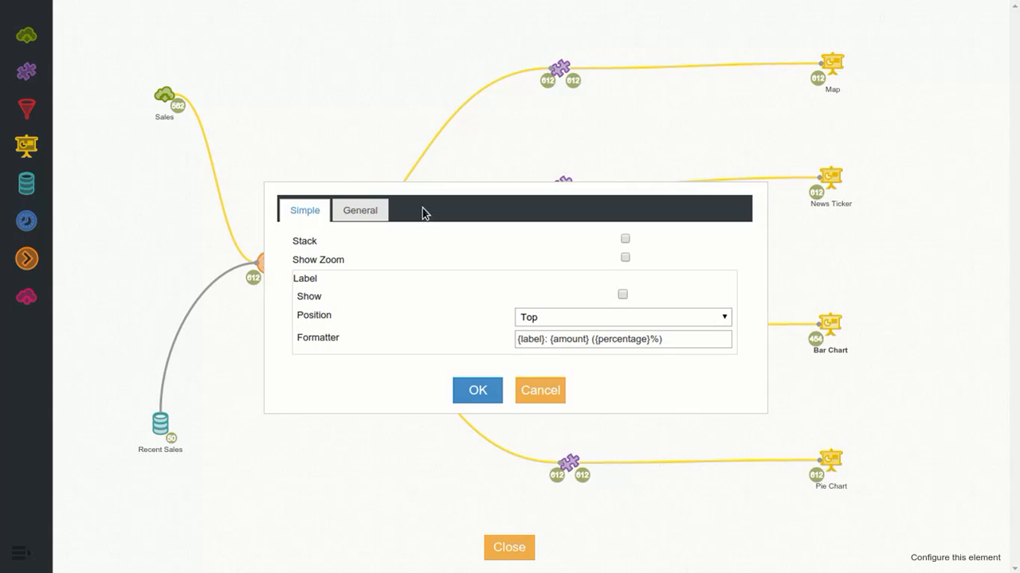
click(540, 390)
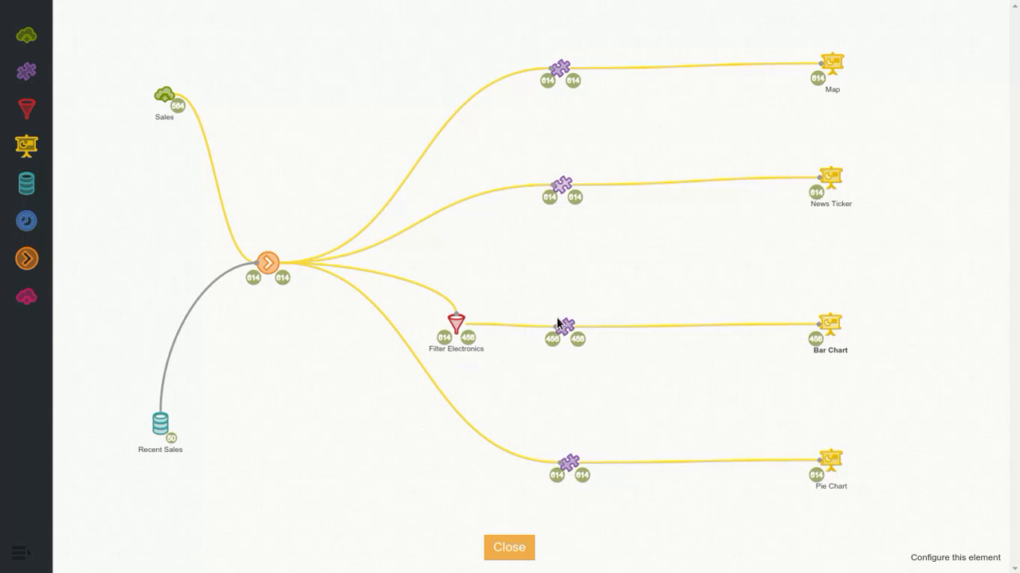
Step: Open the configuration of the Add Label adapter feeding the Bar Chart, then cancel it
mouse_move(563, 328)
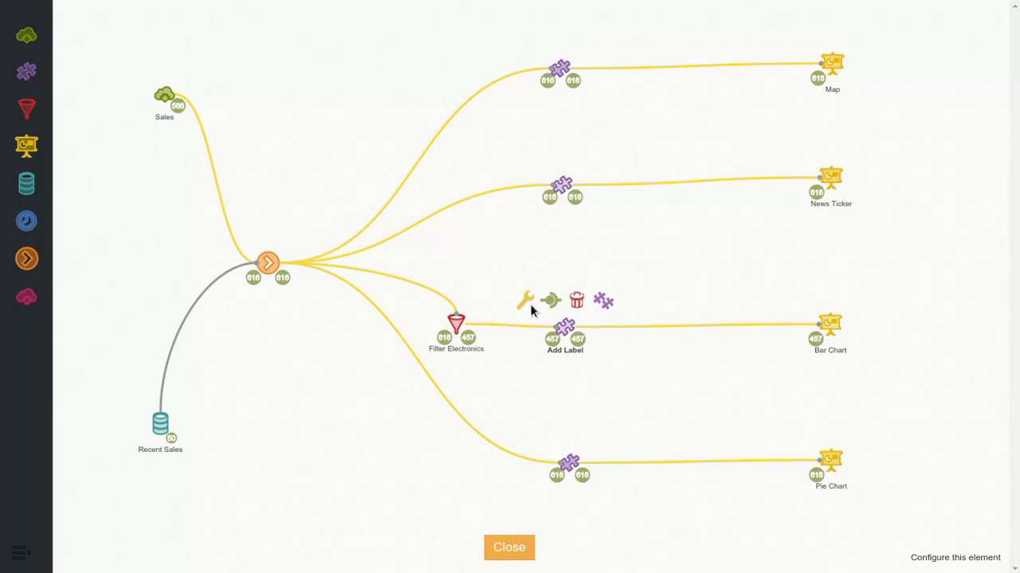
click(530, 304)
click(542, 547)
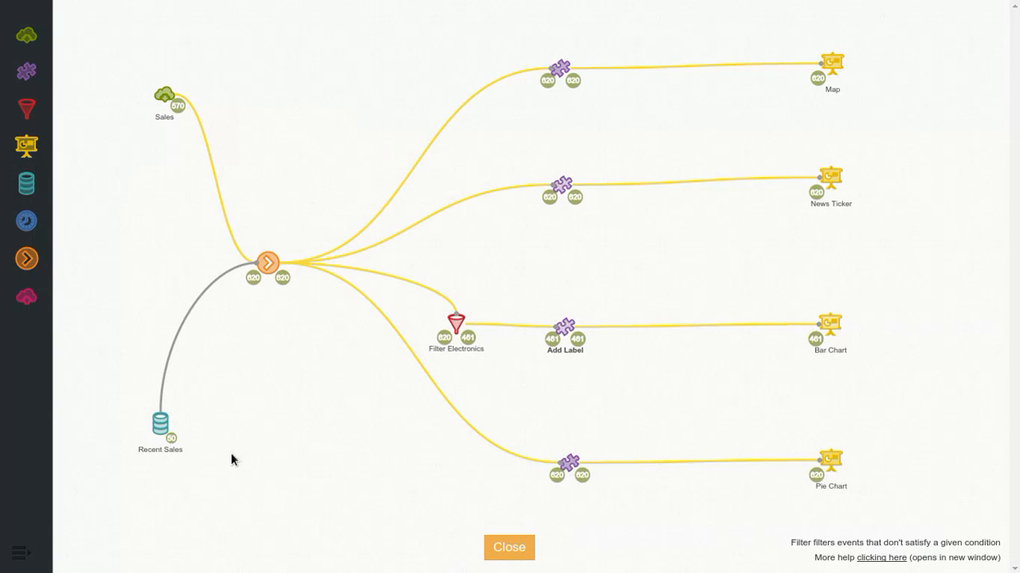
Step: Review the Recent Sales loader's channel, rate, range and names settings, then cancel the configuration
click(163, 428)
click(130, 396)
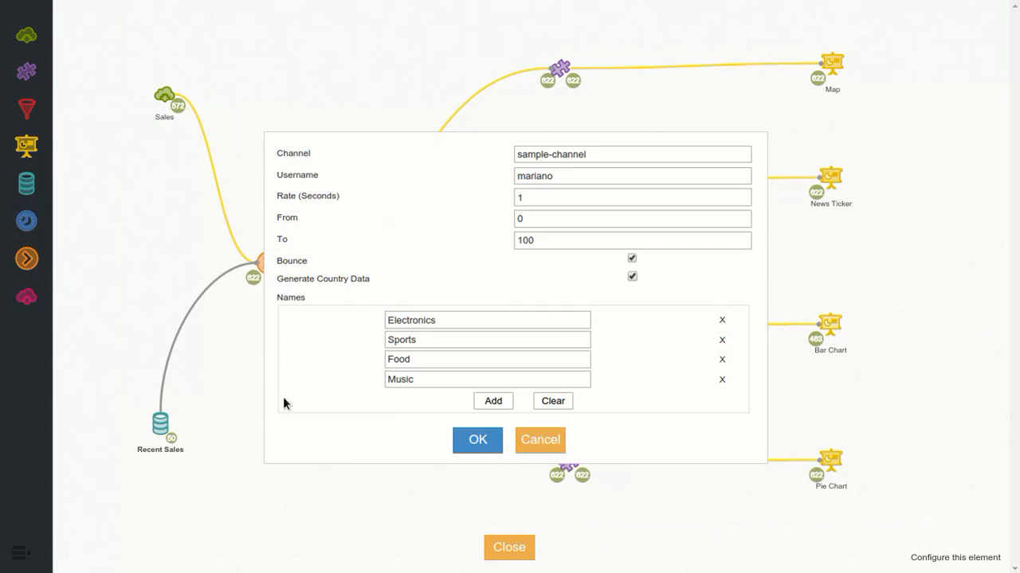
click(540, 442)
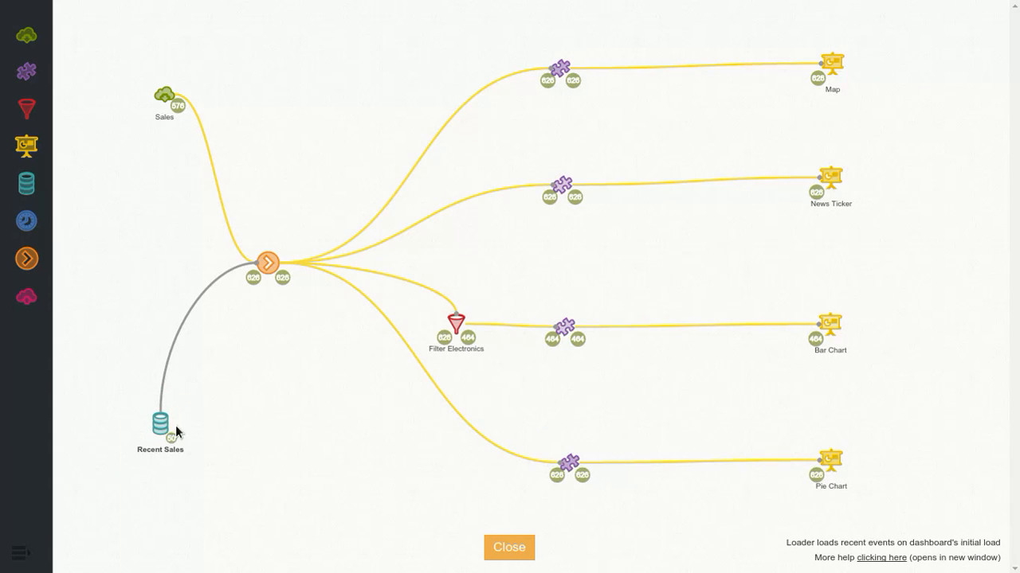
Step: Inspect the output events of the Recent Sales loader, then close the output list
mouse_move(174, 429)
click(175, 443)
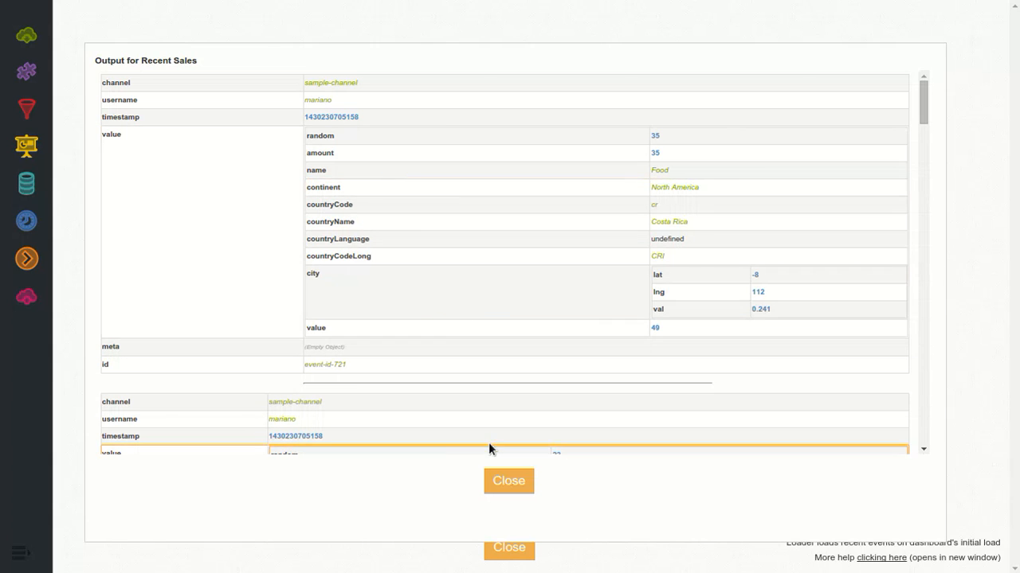
click(490, 481)
click(181, 448)
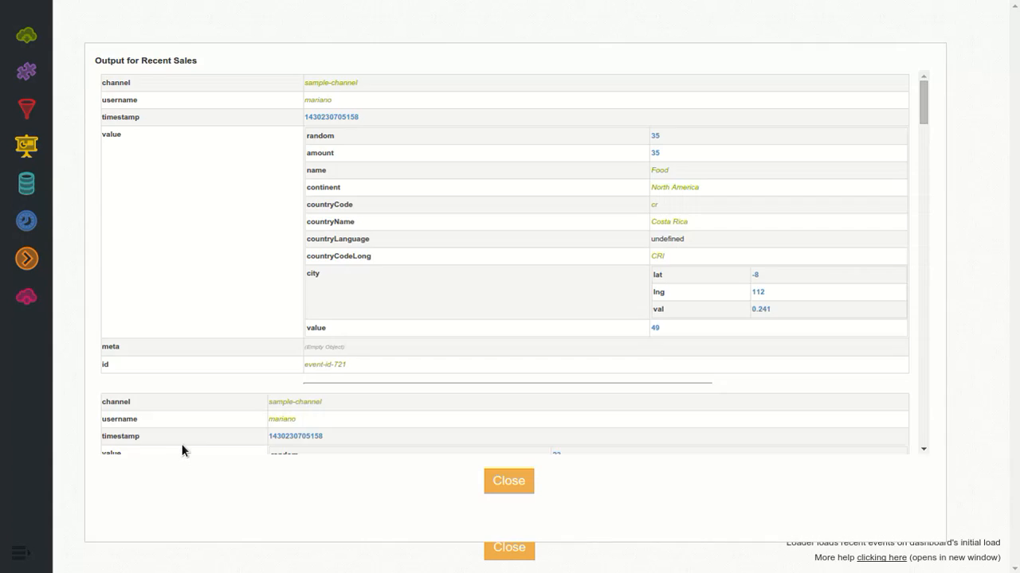
scroll(488, 297, down, 10)
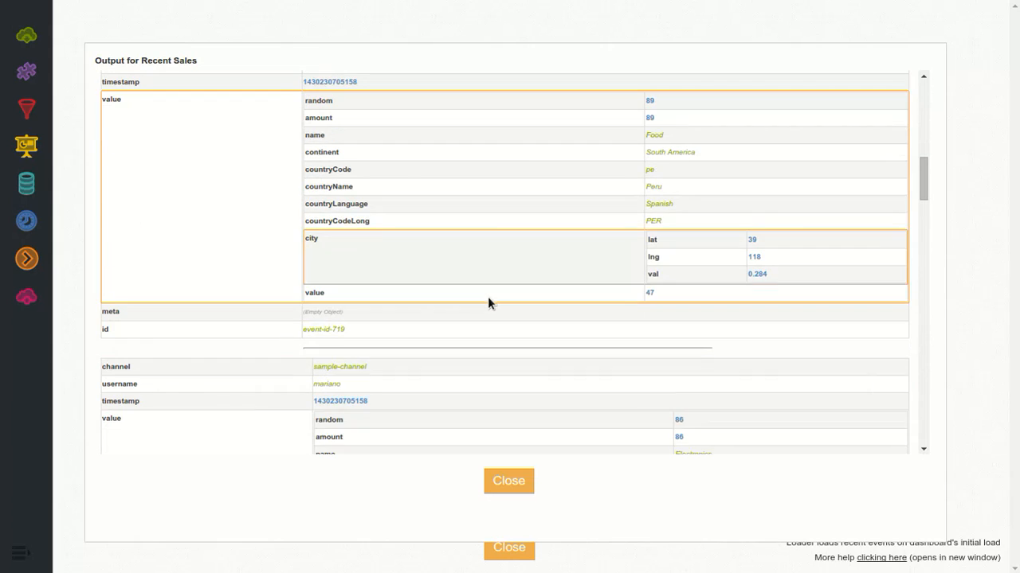
click(502, 483)
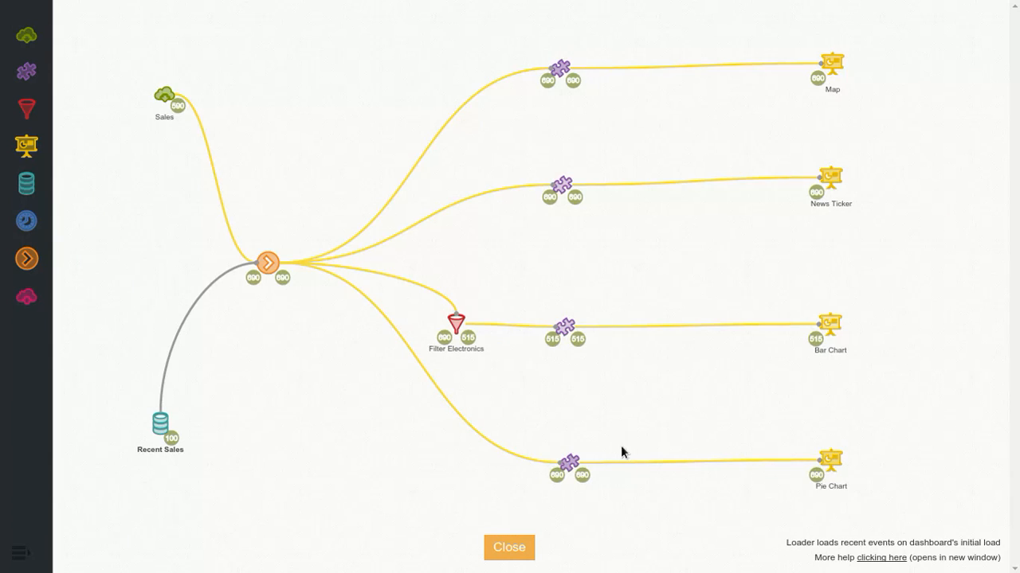
Step: Show where the Pie Chart widget is located on the dashboard from its design view element
click(834, 465)
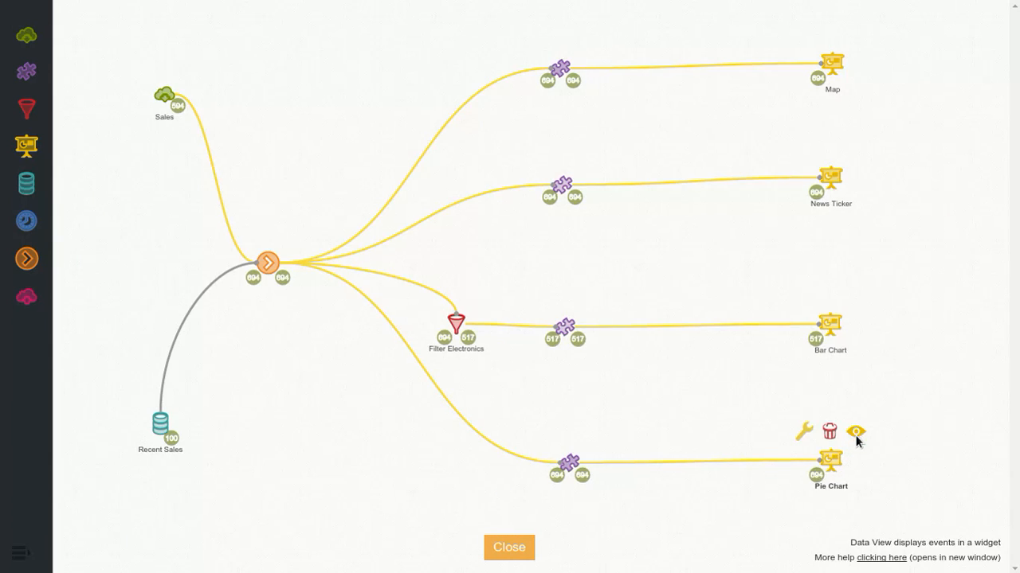
click(856, 434)
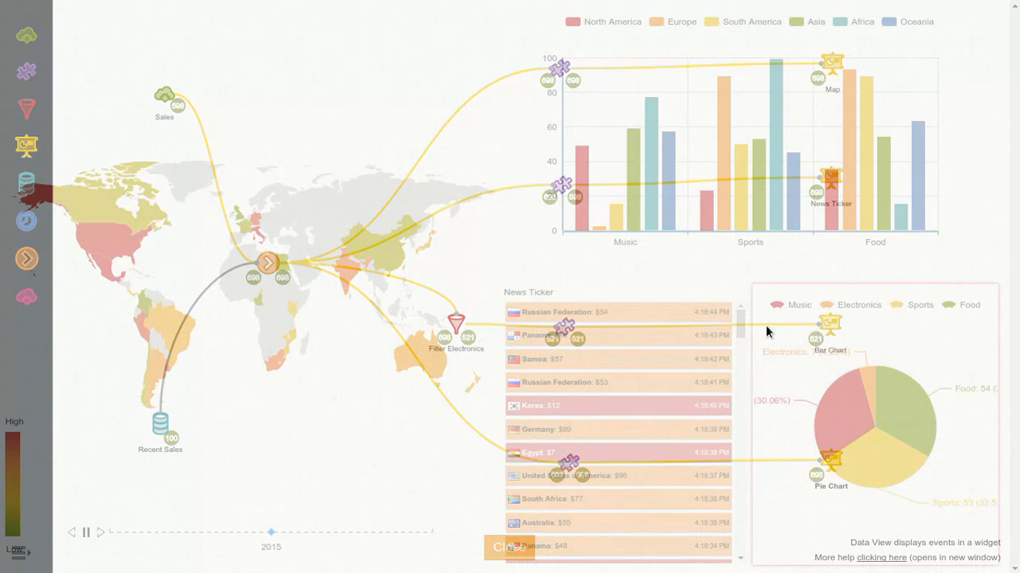
click(834, 452)
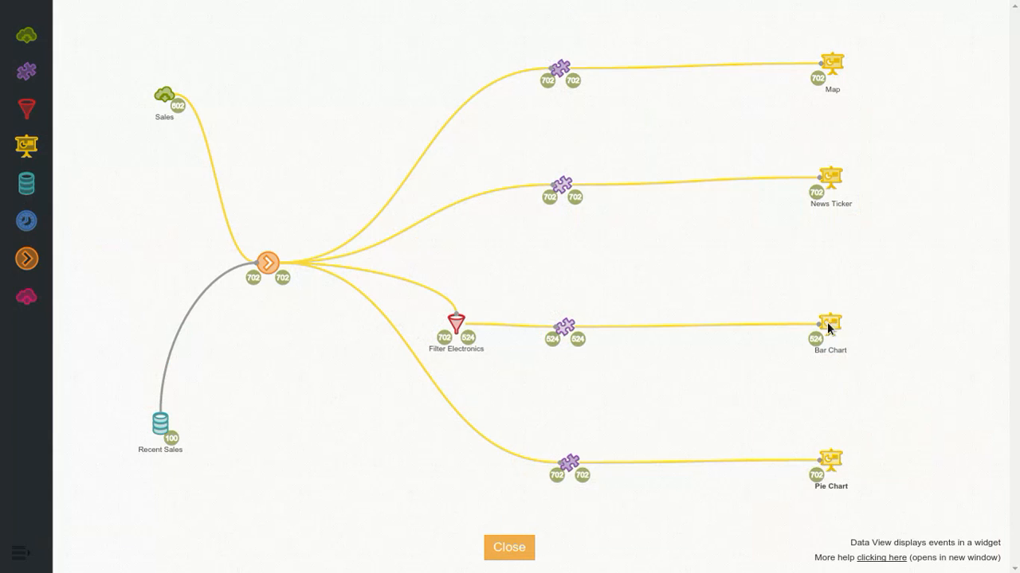
Step: Connect the orange Add Label element directly to the Map data view, then remove that connection
mouse_move(282, 265)
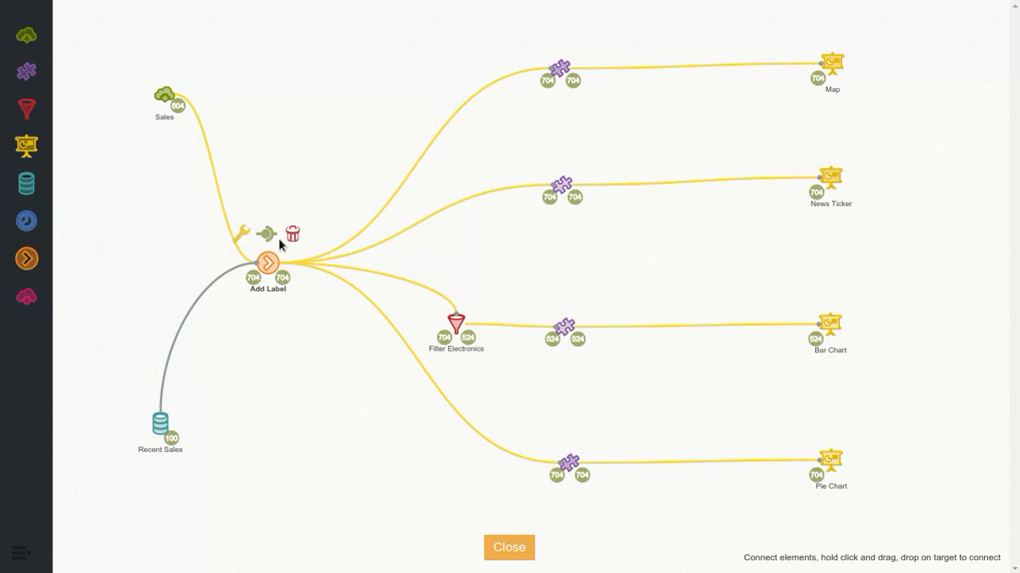
drag(269, 237, 838, 64)
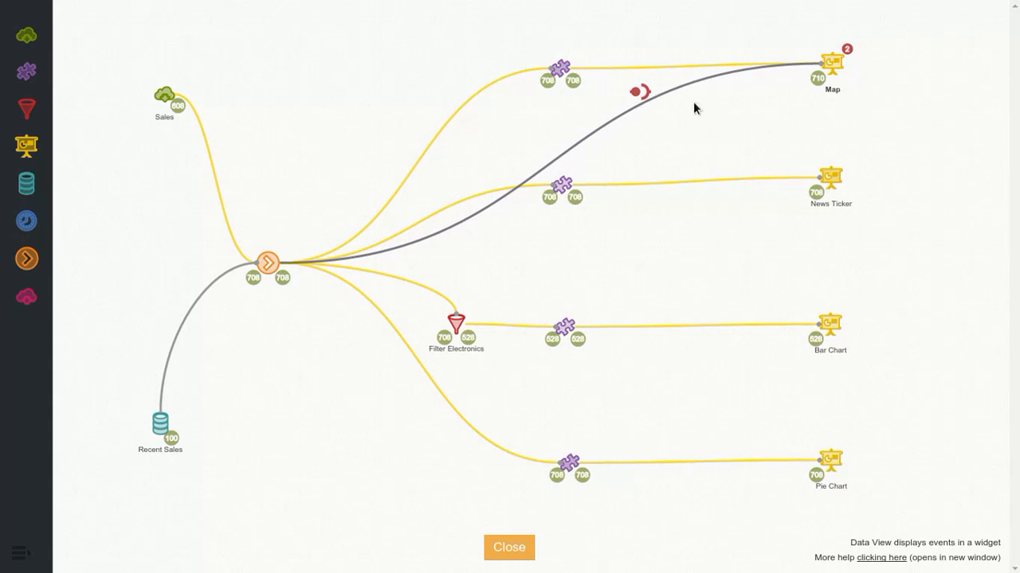
click(642, 97)
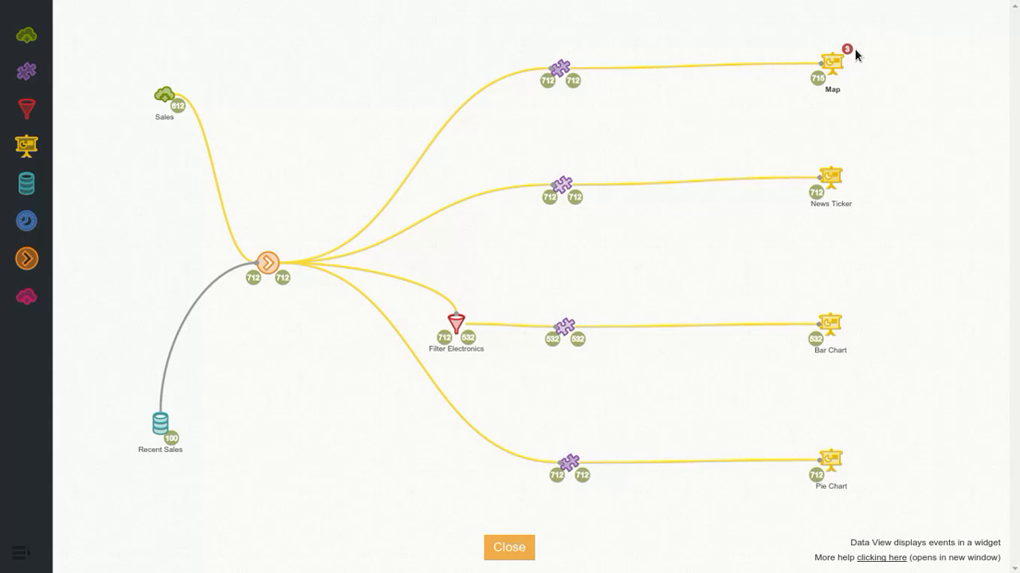
Step: Inspect the error details for the Map, then close the design view to return to the dashboard
click(848, 50)
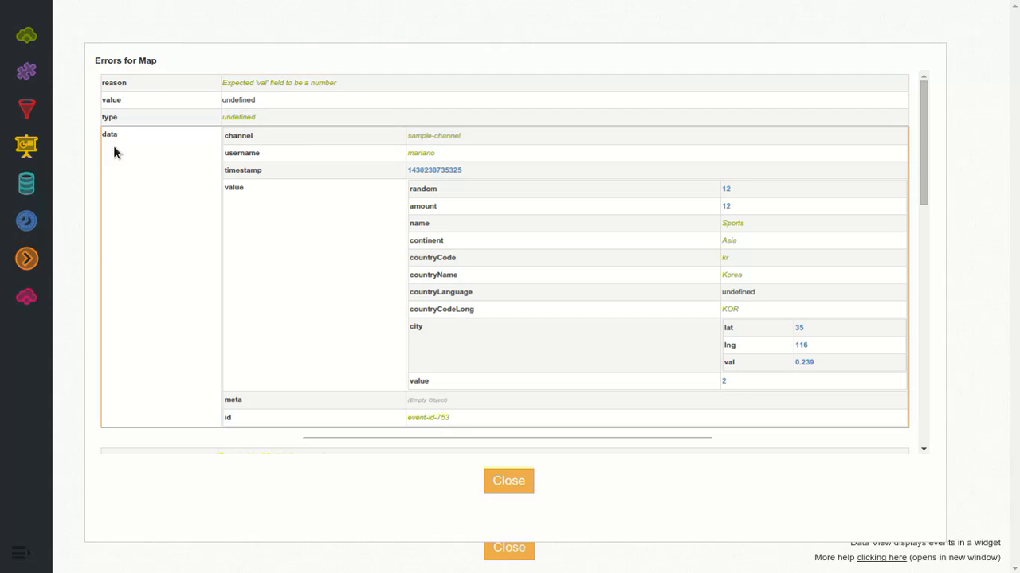
click(520, 481)
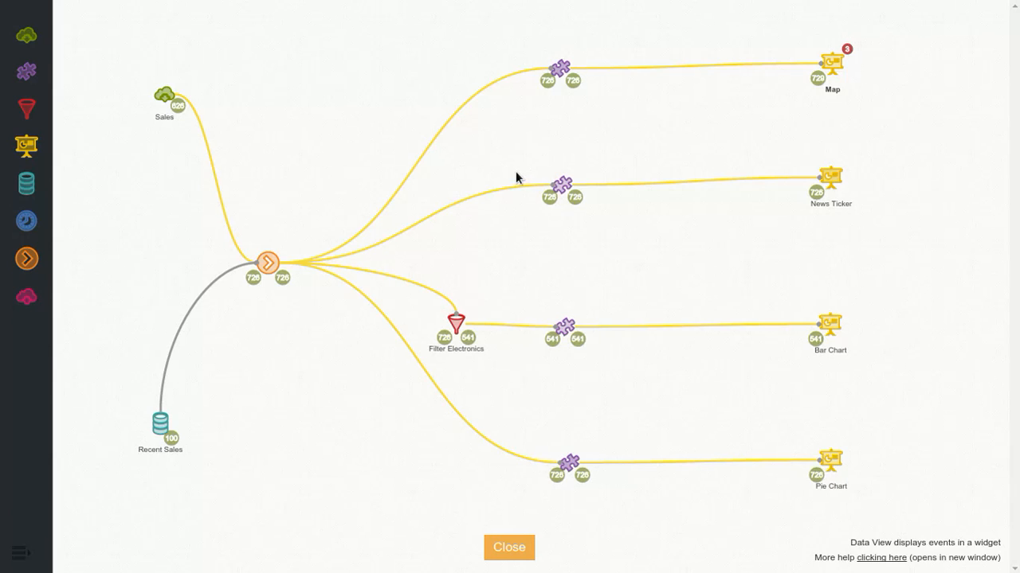
click(508, 555)
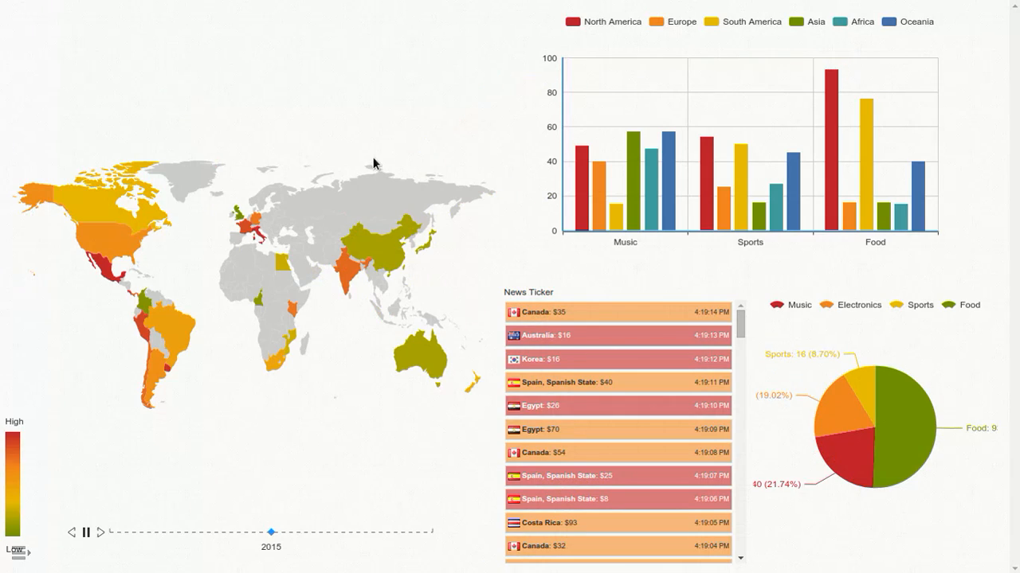